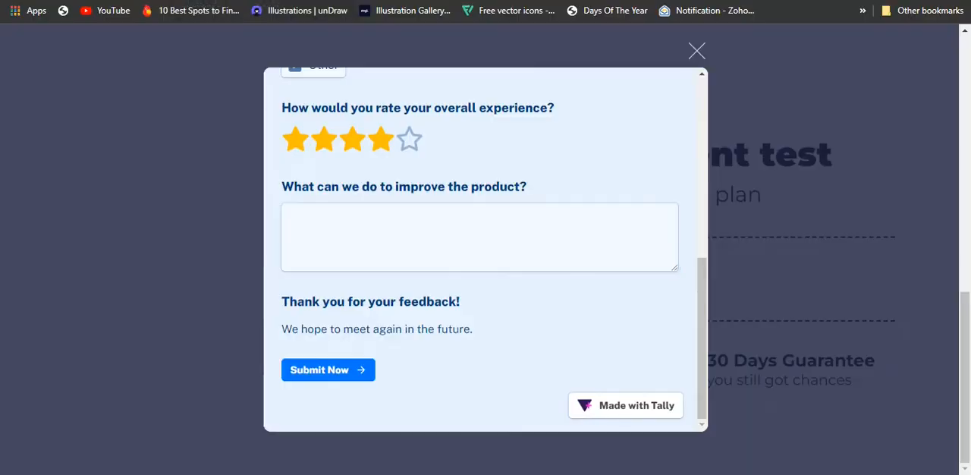
Close the survey popup and look over the published page's bullet points, guarantee sections and payment test block.
{"action": "left_click", "coordinate": [696, 50]}
{"action": "scroll", "coordinate": [713, 316], "scroll_direction": "up", "scroll_amount": 7}
{"action": "scroll", "coordinate": [715, 315], "scroll_direction": "down", "scroll_amount": 6}
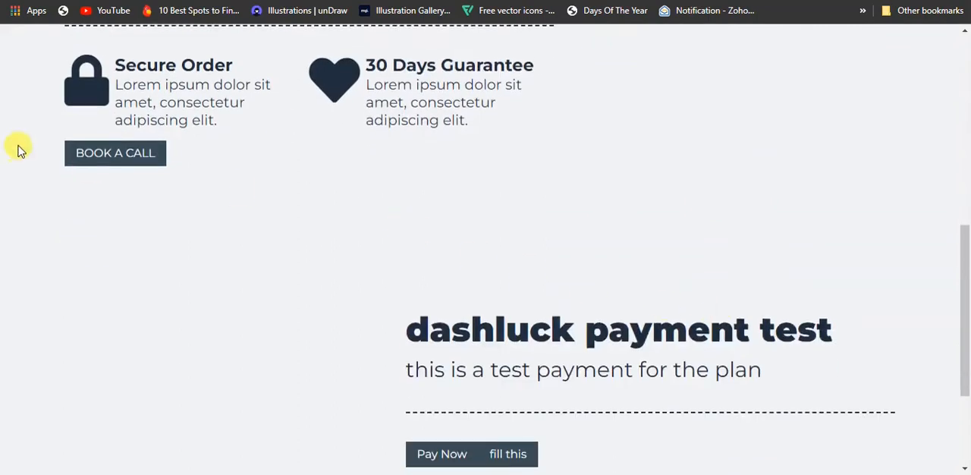
{"action": "scroll", "coordinate": [440, 180], "scroll_direction": "down", "scroll_amount": 3}
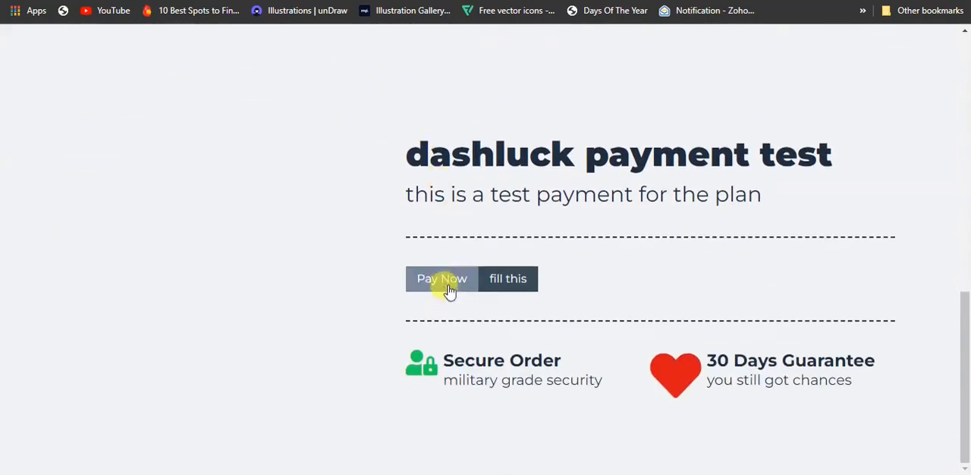
{"action": "scroll", "coordinate": [448, 284], "scroll_direction": "up", "scroll_amount": 5}
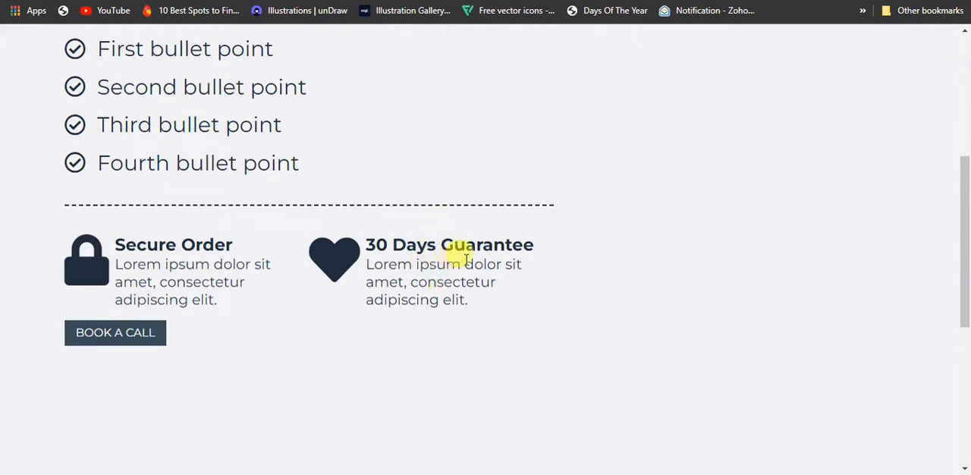
{"action": "left_click_drag", "start_coordinate": [470, 304], "coordinate": [368, 264]}
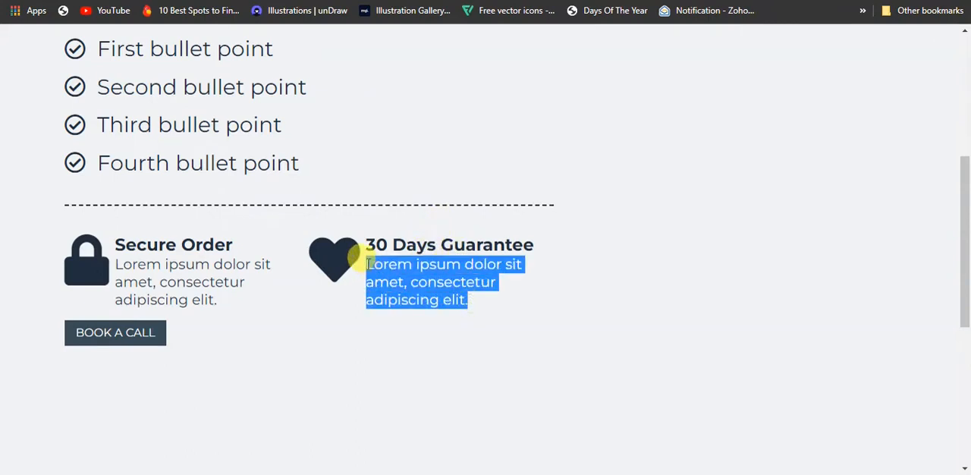
{"action": "left_click", "coordinate": [472, 303]}
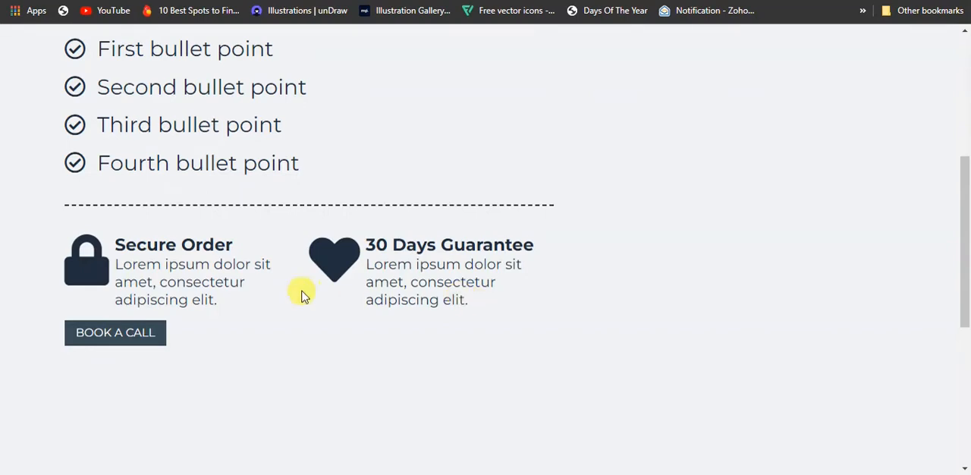
{"action": "scroll", "coordinate": [407, 188], "scroll_direction": "down", "scroll_amount": 5}
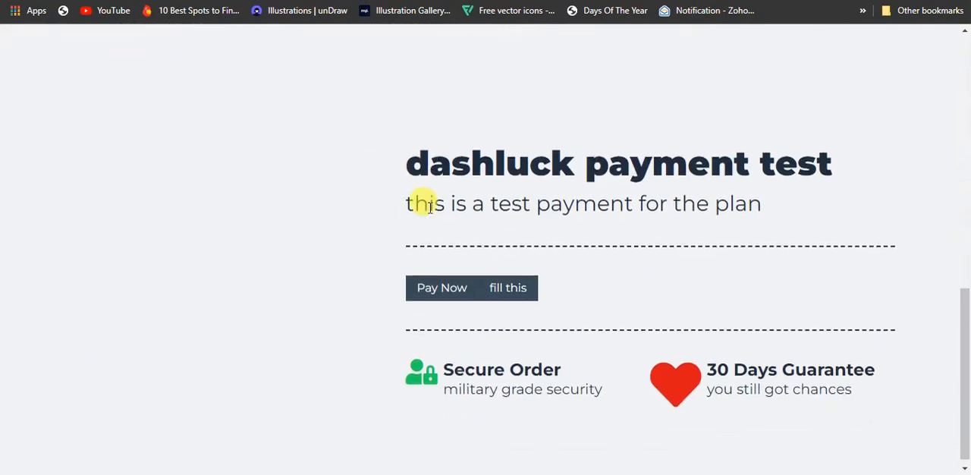
{"action": "scroll", "coordinate": [118, 220], "scroll_direction": "up", "scroll_amount": 4}
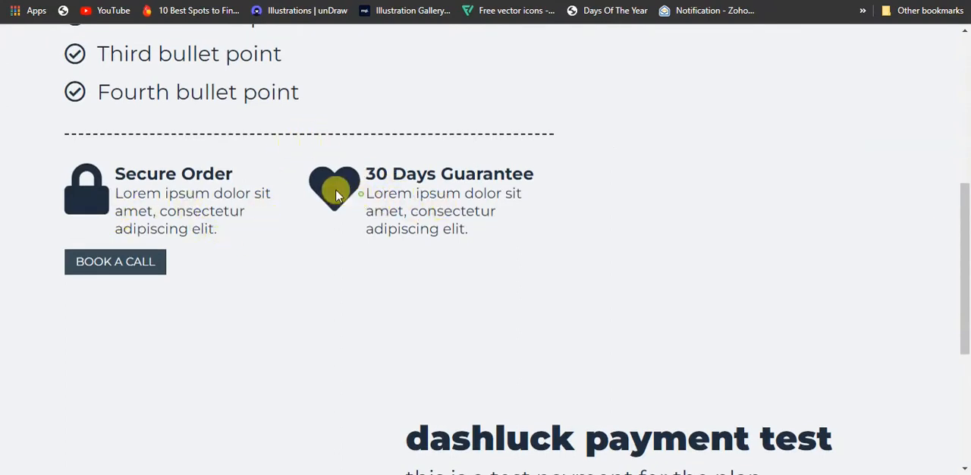
{"action": "scroll", "coordinate": [527, 219], "scroll_direction": "up", "scroll_amount": 5}
{"action": "scroll", "coordinate": [141, 174], "scroll_direction": "down", "scroll_amount": 5}
{"action": "scroll", "coordinate": [306, 249], "scroll_direction": "up", "scroll_amount": 2}
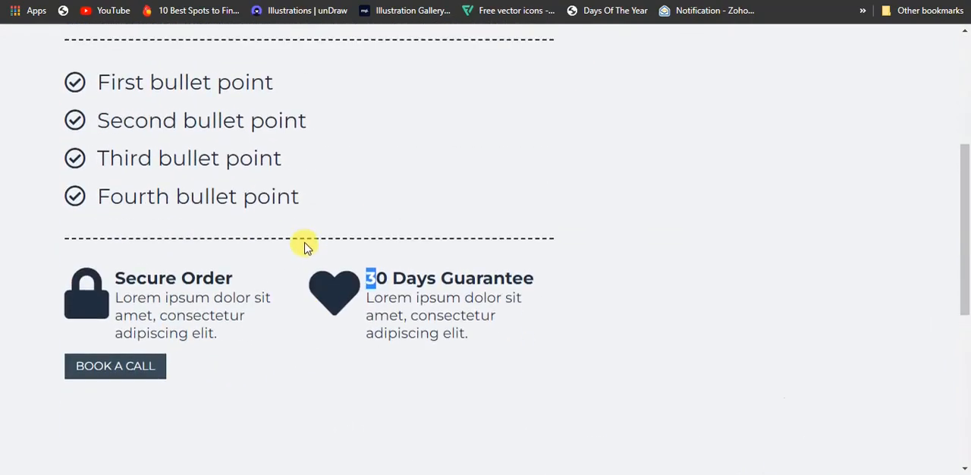
{"action": "scroll", "coordinate": [325, 198], "scroll_direction": "up", "scroll_amount": 4}
{"action": "scroll", "coordinate": [144, 152], "scroll_direction": "down", "scroll_amount": 6}
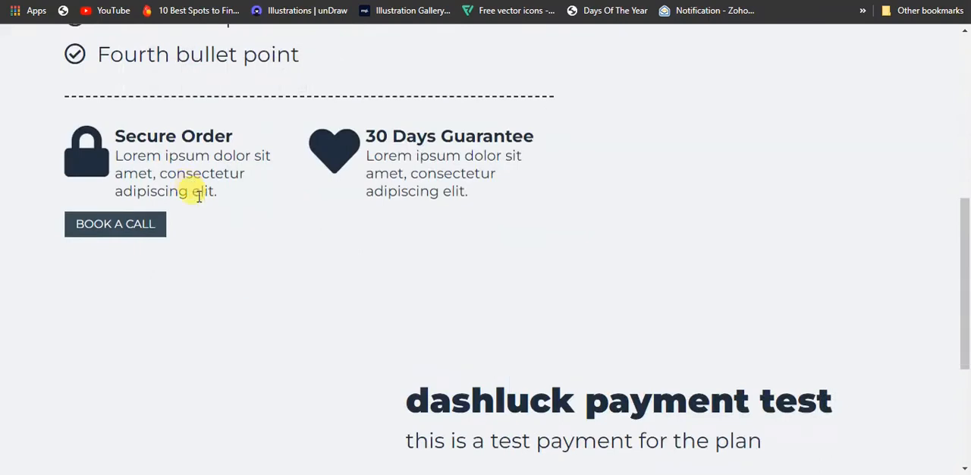
Open the Book a Call popup, look through its Calendly booking calendar, and close it.
{"action": "left_click", "coordinate": [152, 227]}
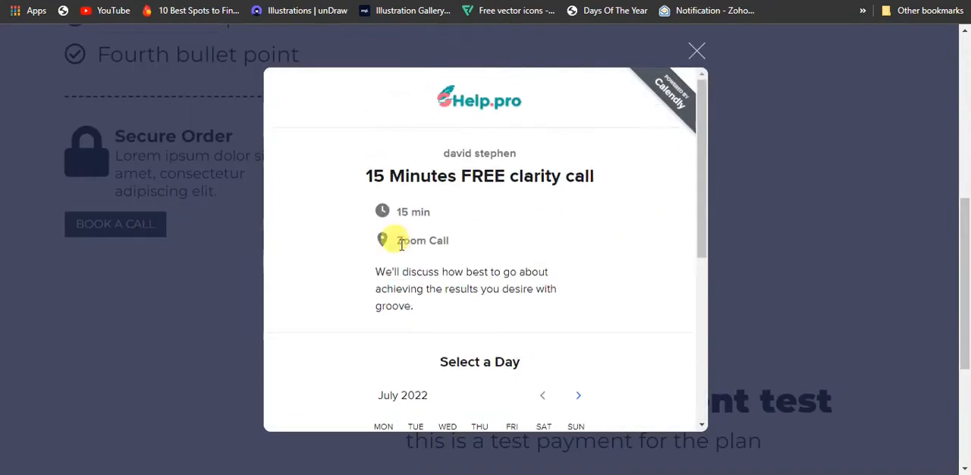
{"action": "left_click", "coordinate": [696, 51]}
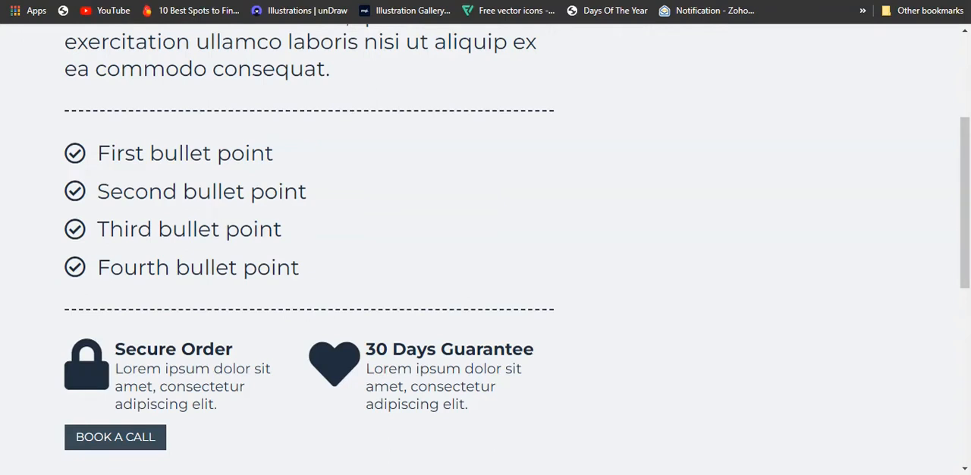
{"action": "scroll", "coordinate": [297, 140], "scroll_direction": "down", "scroll_amount": 1}
{"action": "scroll", "coordinate": [297, 140], "scroll_direction": "down", "scroll_amount": 1}
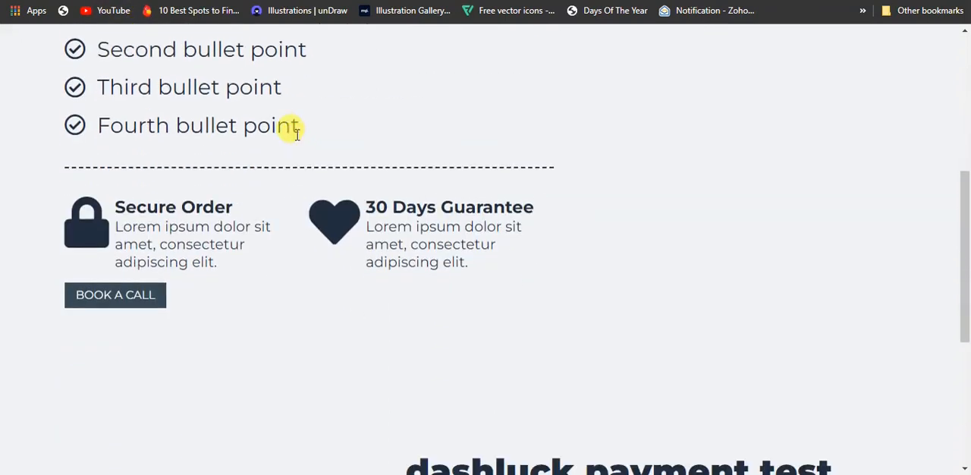
{"action": "left_click", "coordinate": [109, 304]}
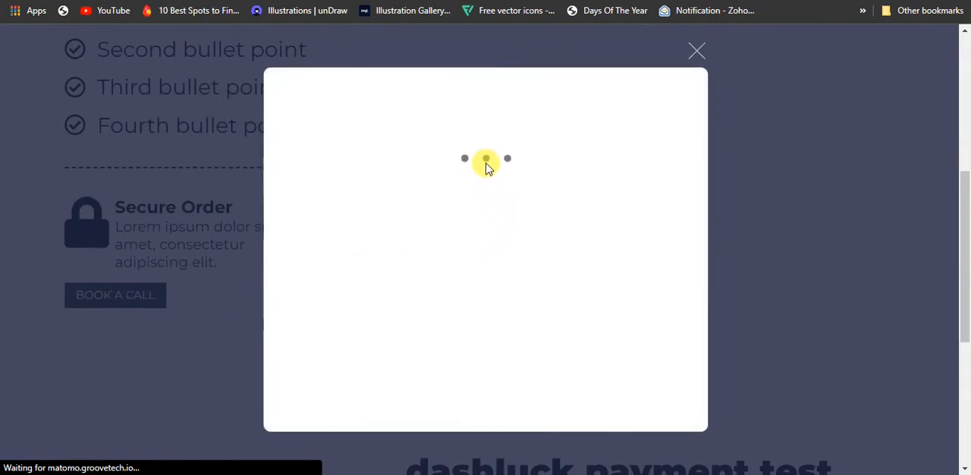
{"action": "scroll", "coordinate": [548, 307], "scroll_direction": "down", "scroll_amount": 4}
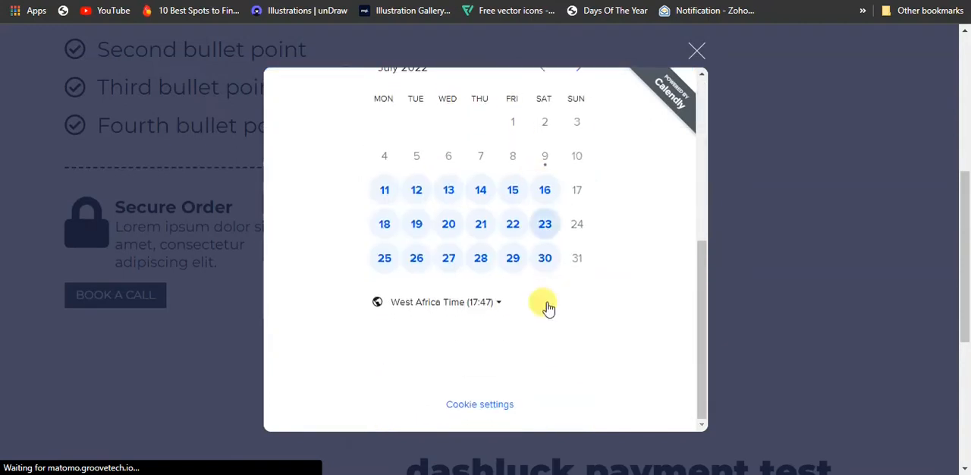
{"action": "left_click", "coordinate": [695, 52]}
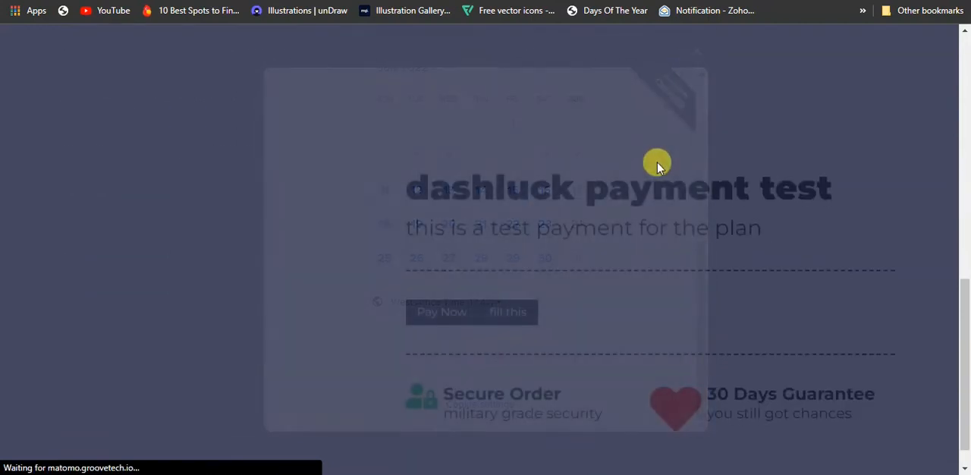
Open the Pay Now popup in the payment test section to view its subscription form, and close it.
{"action": "scroll", "coordinate": [577, 197], "scroll_direction": "down", "scroll_amount": 1}
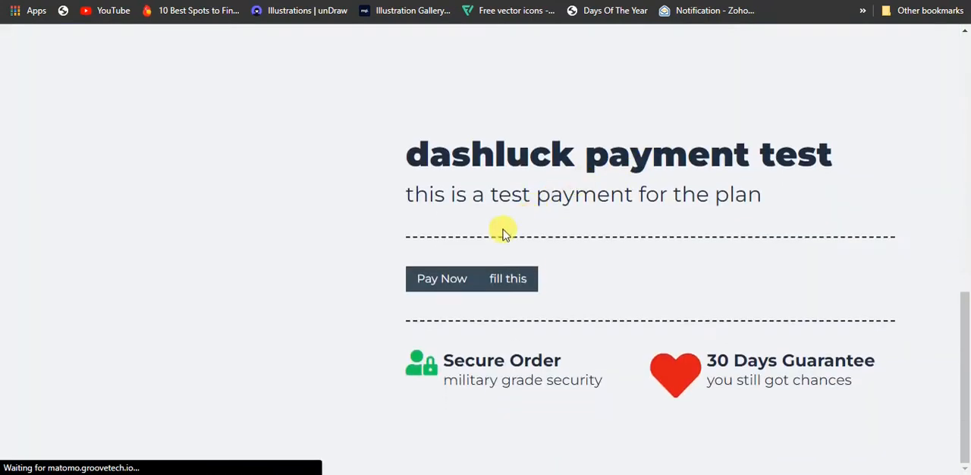
{"action": "left_click", "coordinate": [429, 286]}
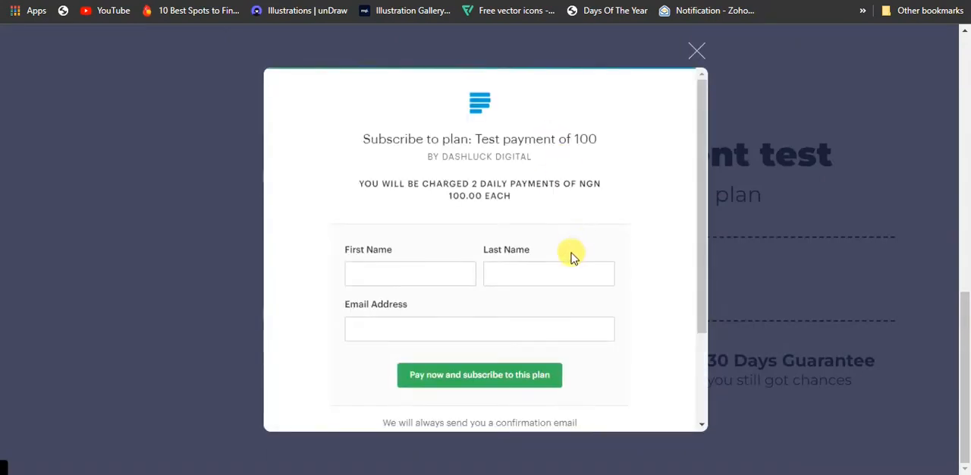
{"action": "left_click", "coordinate": [695, 50]}
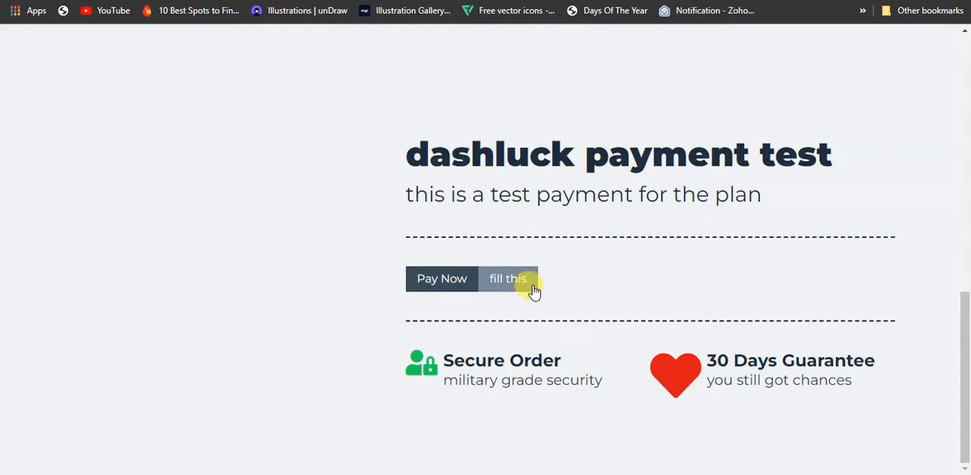
Open the "fill this" popup to view the Tally churn survey, and close it.
{"action": "left_click", "coordinate": [529, 287]}
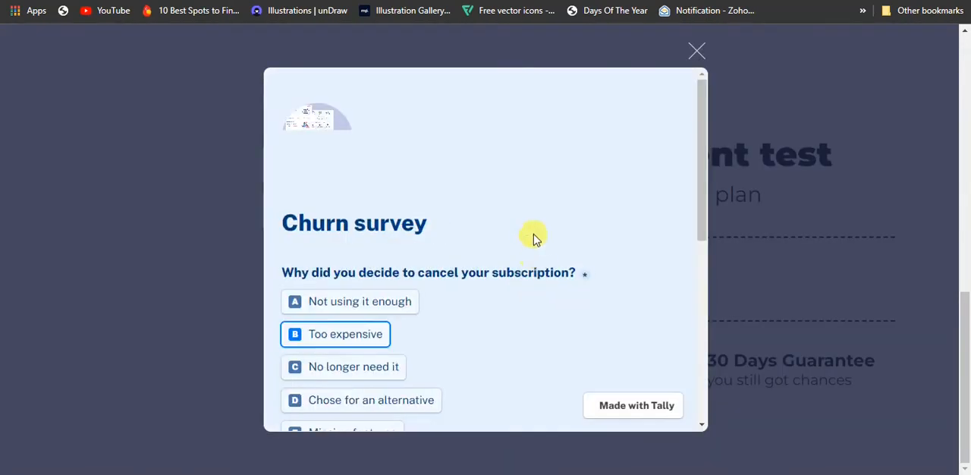
{"action": "scroll", "coordinate": [488, 284], "scroll_direction": "down", "scroll_amount": 2}
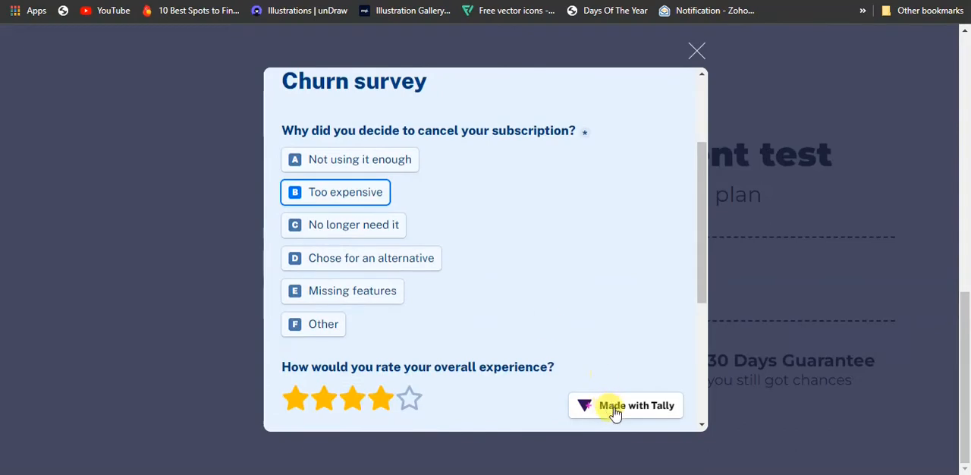
{"action": "left_click", "coordinate": [701, 57]}
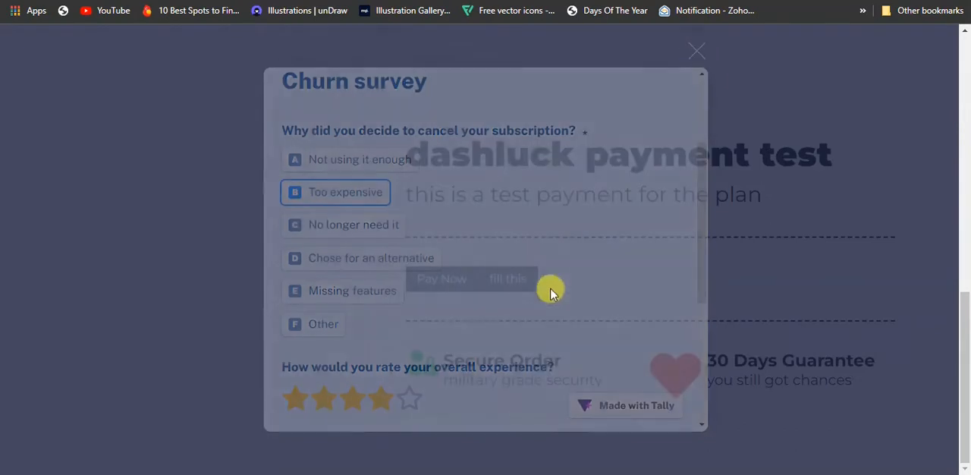
{"action": "left_click", "coordinate": [520, 284]}
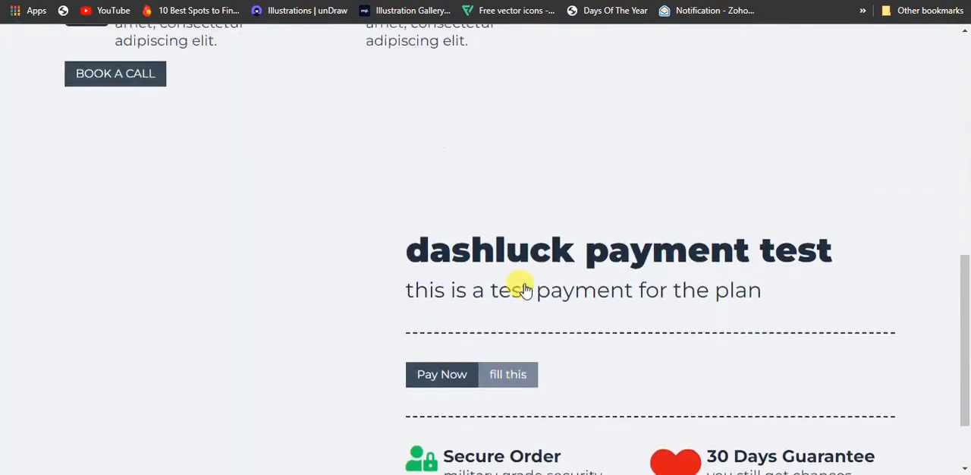
Switch to the GroovePages editor and delete the whole block containing the customizable book cover.
{"action": "left_click", "coordinate": [112, 335]}
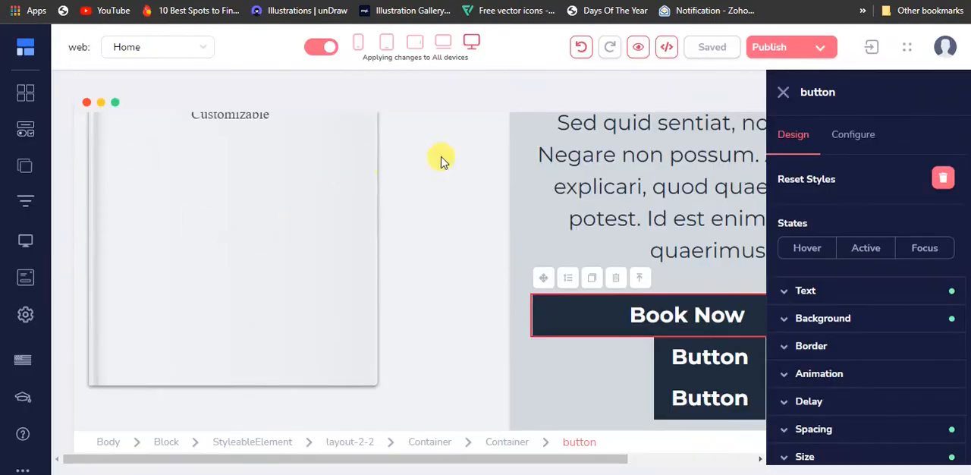
{"action": "scroll", "coordinate": [629, 262], "scroll_direction": "up", "scroll_amount": 3}
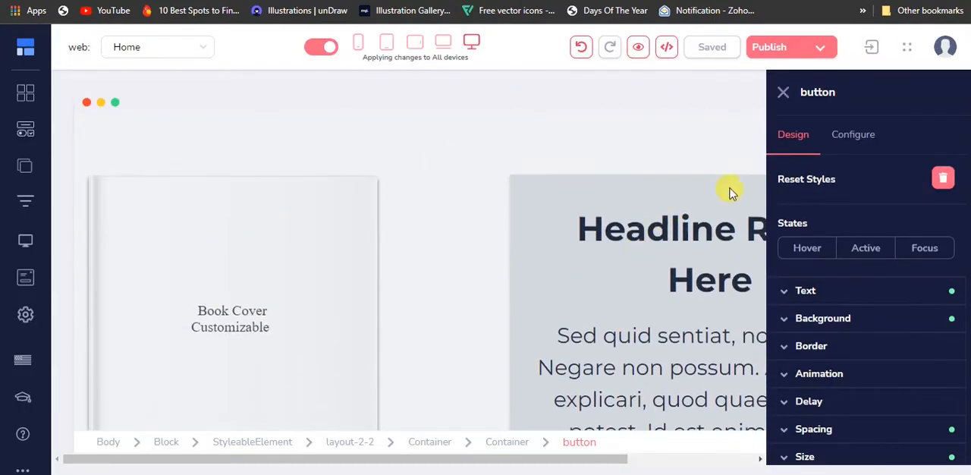
{"action": "left_click", "coordinate": [783, 92]}
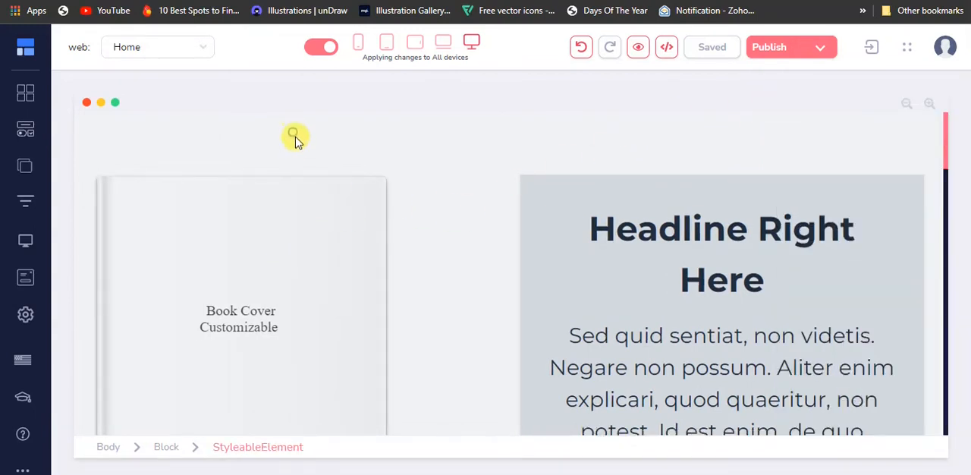
{"action": "left_click", "coordinate": [455, 187]}
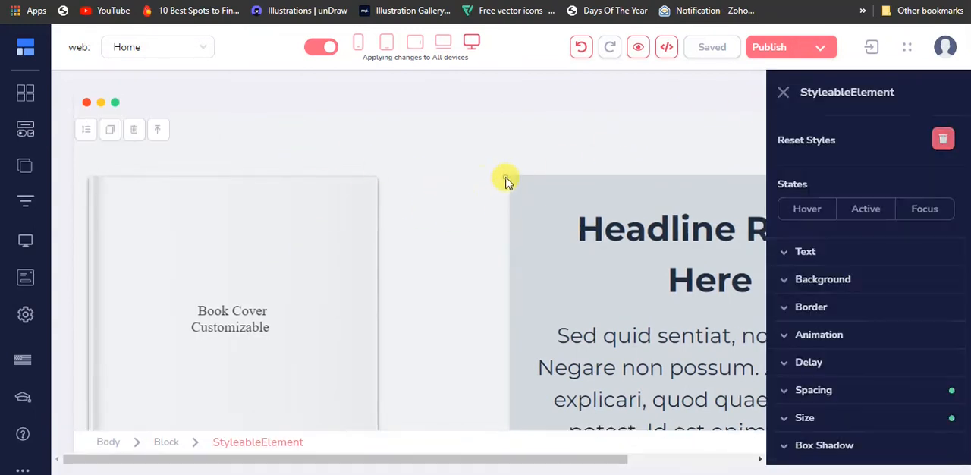
{"action": "left_click", "coordinate": [166, 443]}
{"action": "left_click", "coordinate": [205, 131]}
{"action": "left_click", "coordinate": [540, 278]}
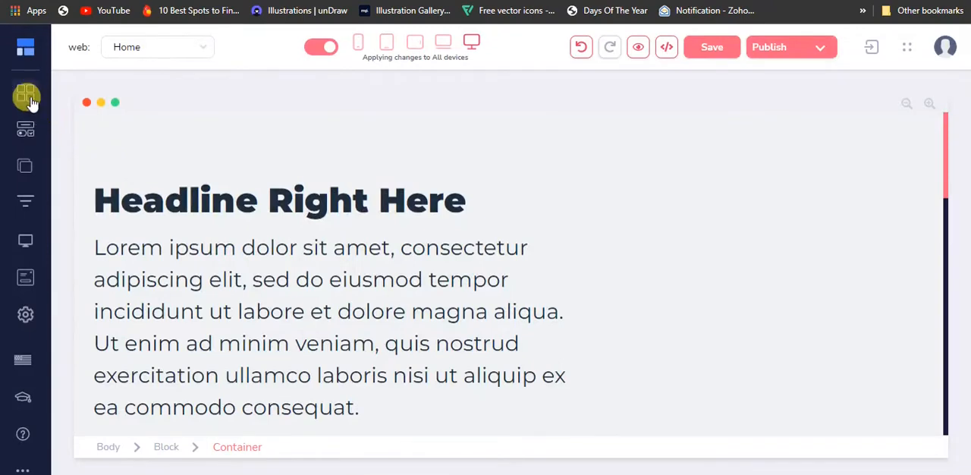
Open the block library and set the blocks type to Wireframe.
{"action": "left_click", "coordinate": [27, 100]}
{"action": "left_click", "coordinate": [191, 107]}
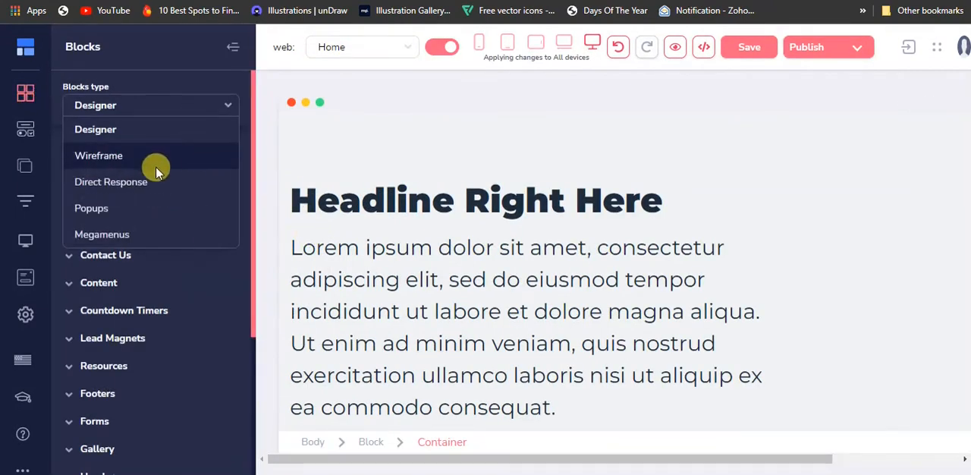
{"action": "left_click", "coordinate": [156, 167]}
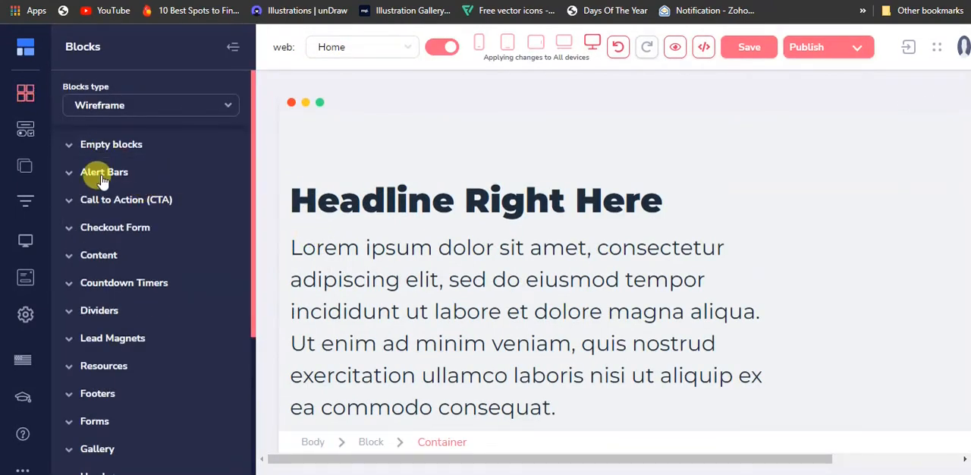
{"action": "scroll", "coordinate": [114, 235], "scroll_direction": "down", "scroll_amount": 2}
{"action": "scroll", "coordinate": [118, 151], "scroll_direction": "up", "scroll_amount": 1}
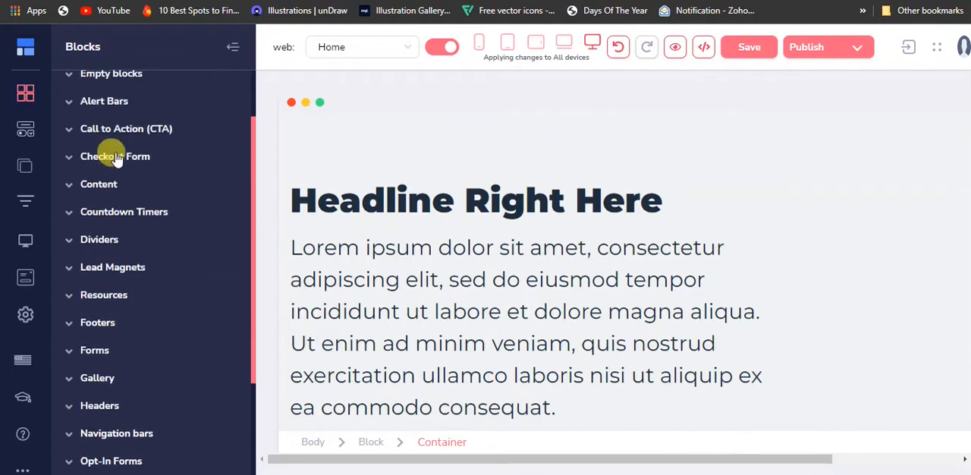
Add a Checkout Form block with a headline, lorem ipsum text and billing details to the page, and close the block library.
{"action": "left_click", "coordinate": [96, 185]}
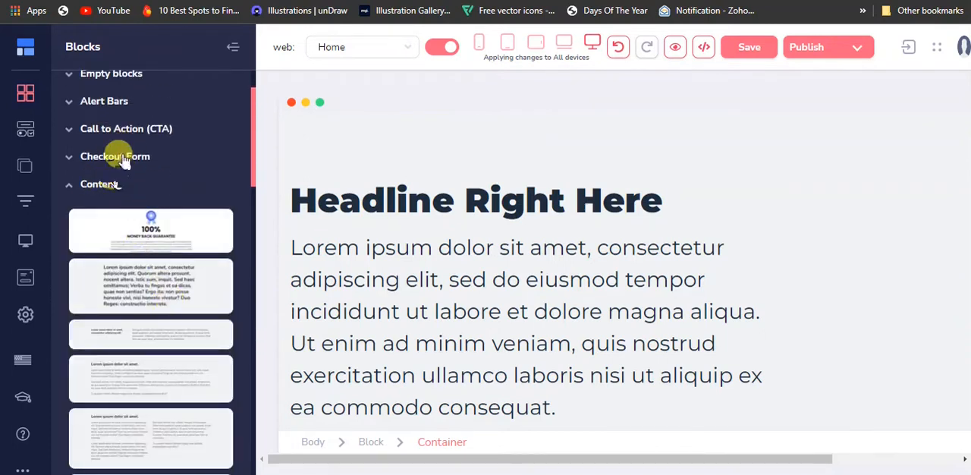
{"action": "left_click", "coordinate": [121, 158]}
{"action": "scroll", "coordinate": [165, 314], "scroll_direction": "down", "scroll_amount": 1}
{"action": "scroll", "coordinate": [165, 314], "scroll_direction": "down", "scroll_amount": 1}
{"action": "scroll", "coordinate": [168, 304], "scroll_direction": "down", "scroll_amount": 1}
{"action": "scroll", "coordinate": [188, 371], "scroll_direction": "up", "scroll_amount": 1}
{"action": "scroll", "coordinate": [188, 370], "scroll_direction": "up", "scroll_amount": 2}
{"action": "left_click_drag", "start_coordinate": [156, 162], "coordinate": [474, 170]}
{"action": "left_click", "coordinate": [230, 48]}
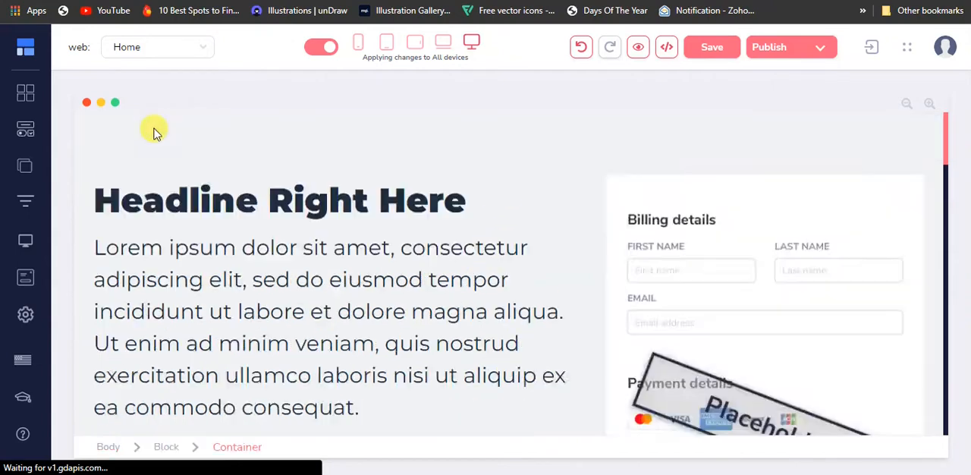
Delete the container holding the billing details checkout form beside the new block's headline and lorem ipsum text.
{"action": "scroll", "coordinate": [315, 185], "scroll_direction": "down", "scroll_amount": 7}
{"action": "scroll", "coordinate": [674, 355], "scroll_direction": "up", "scroll_amount": 5}
{"action": "scroll", "coordinate": [675, 349], "scroll_direction": "up", "scroll_amount": 2}
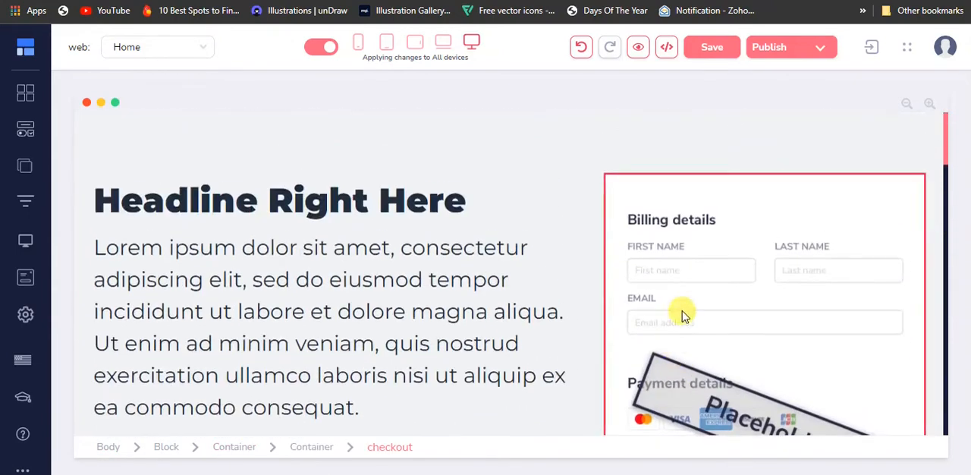
{"action": "left_click", "coordinate": [709, 199]}
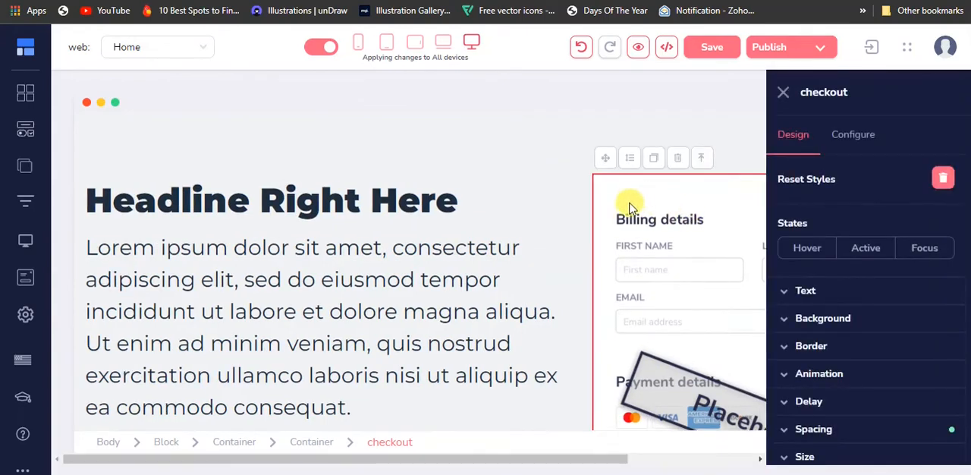
{"action": "left_click", "coordinate": [313, 441]}
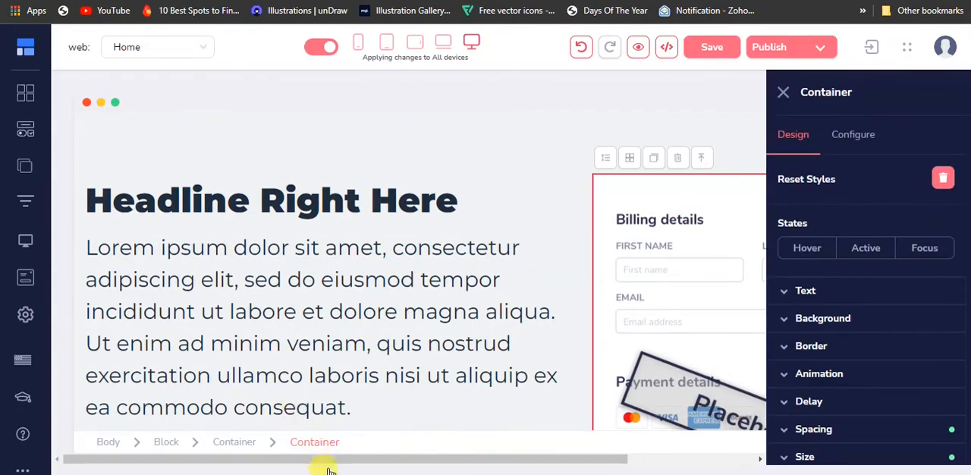
{"action": "left_click", "coordinate": [668, 163]}
{"action": "left_click", "coordinate": [501, 273]}
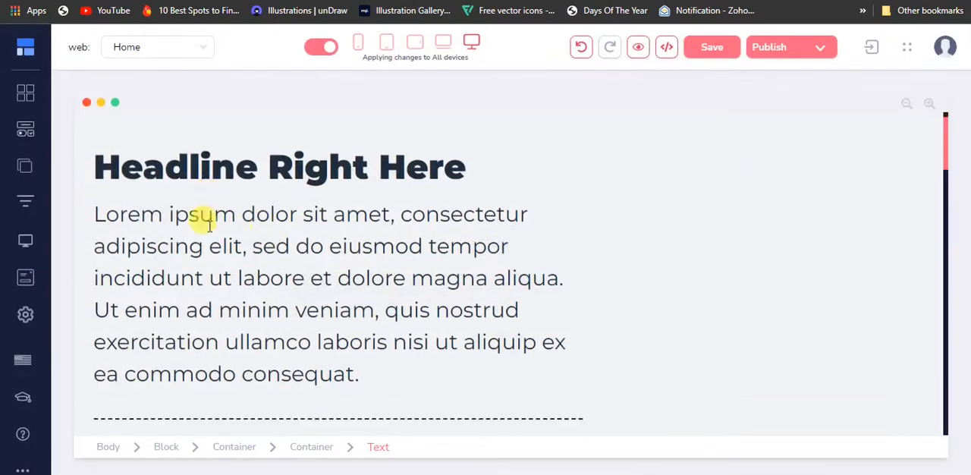
Add a Button element beneath the Secure Order and 30 Days Guarantee section of the block, and close the element library.
{"action": "scroll", "coordinate": [210, 265], "scroll_direction": "down", "scroll_amount": 8}
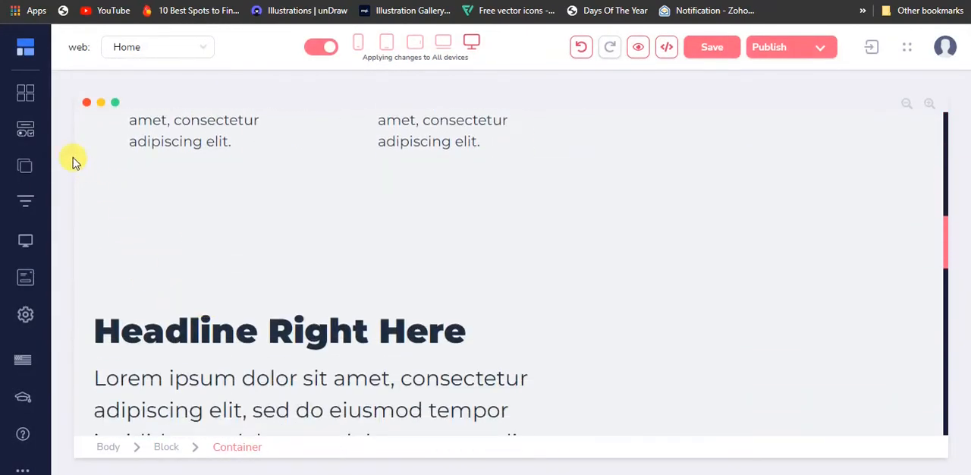
{"action": "left_click", "coordinate": [25, 93]}
{"action": "scroll", "coordinate": [118, 414], "scroll_direction": "down", "scroll_amount": 3}
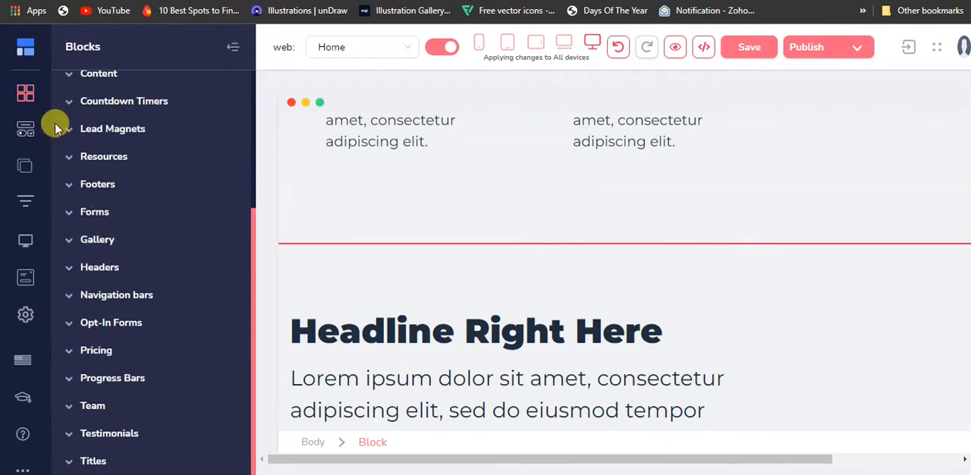
{"action": "left_click", "coordinate": [22, 127]}
{"action": "scroll", "coordinate": [152, 390], "scroll_direction": "down", "scroll_amount": 5}
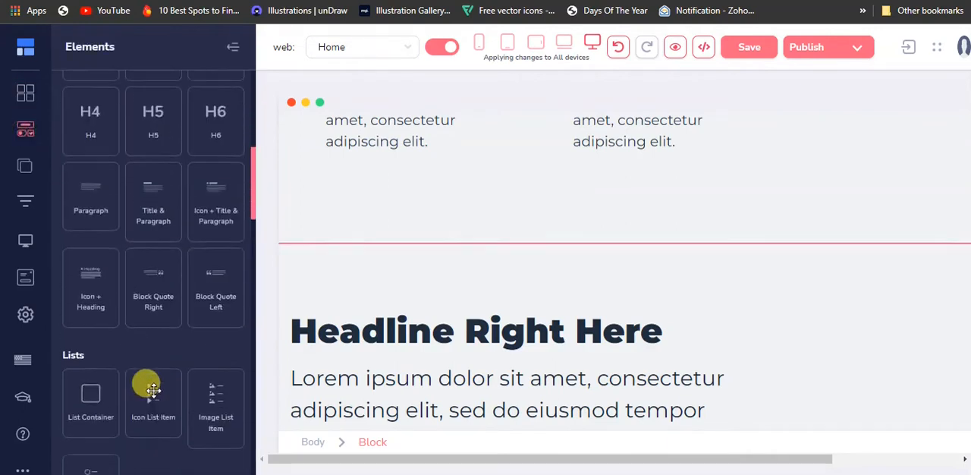
{"action": "scroll", "coordinate": [154, 390], "scroll_direction": "down", "scroll_amount": 6}
{"action": "left_click_drag", "start_coordinate": [88, 180], "coordinate": [405, 204]}
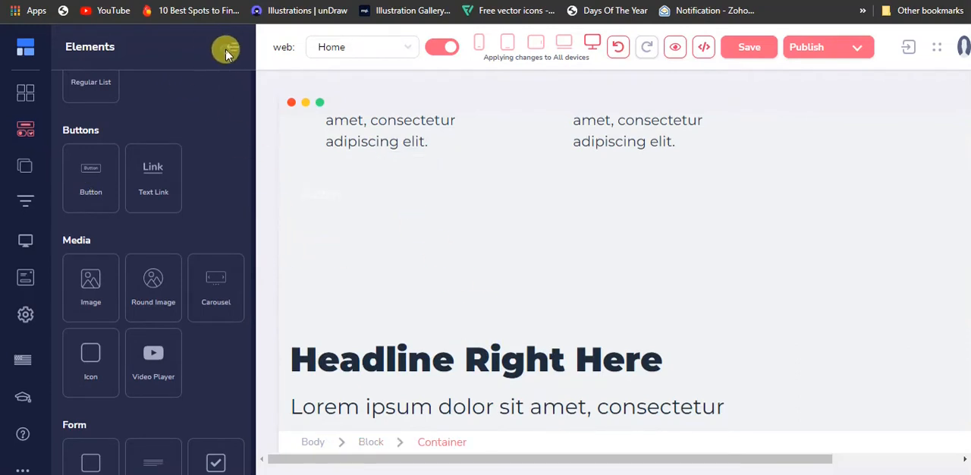
{"action": "left_click", "coordinate": [232, 50]}
Duplicate the new button twice to make a row of three buttons.
{"action": "left_click", "coordinate": [150, 198]}
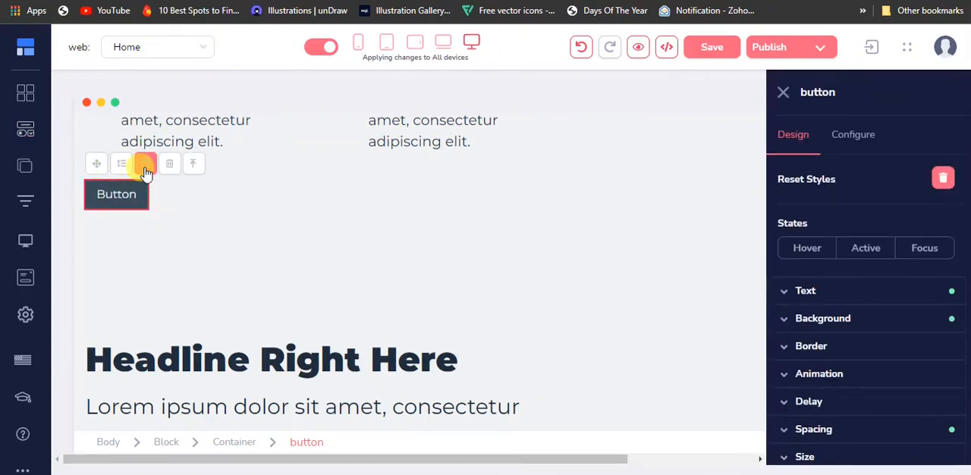
{"action": "left_click", "coordinate": [144, 166]}
{"action": "left_click", "coordinate": [145, 165]}
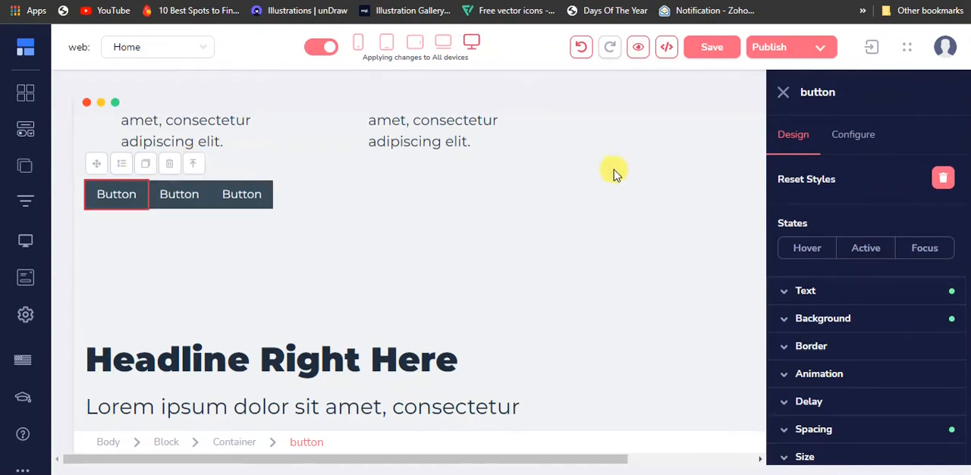
Copy the Calendly URL from the popup settings of the "BOOK A CALL" button.
{"action": "scroll", "coordinate": [527, 236], "scroll_direction": "down", "scroll_amount": 4}
{"action": "scroll", "coordinate": [372, 334], "scroll_direction": "up", "scroll_amount": 8}
{"action": "scroll", "coordinate": [351, 310], "scroll_direction": "down", "scroll_amount": 4}
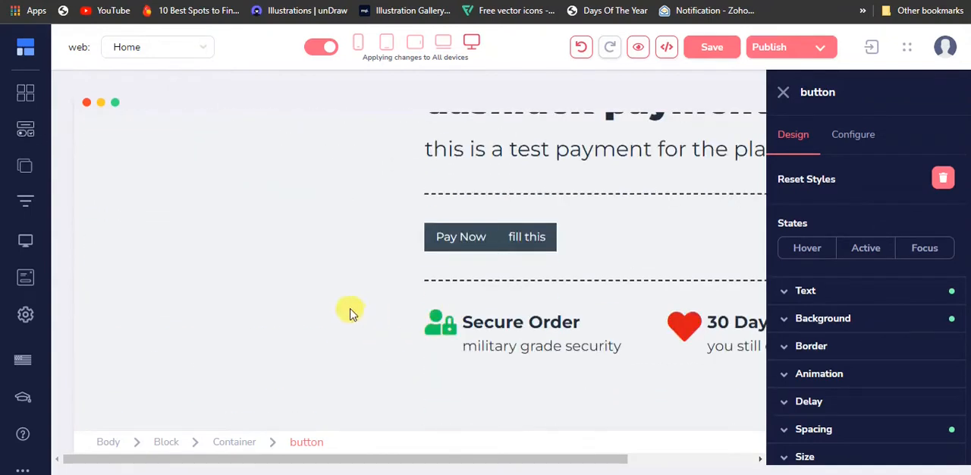
{"action": "scroll", "coordinate": [126, 245], "scroll_direction": "up", "scroll_amount": 4}
{"action": "left_click", "coordinate": [144, 204]}
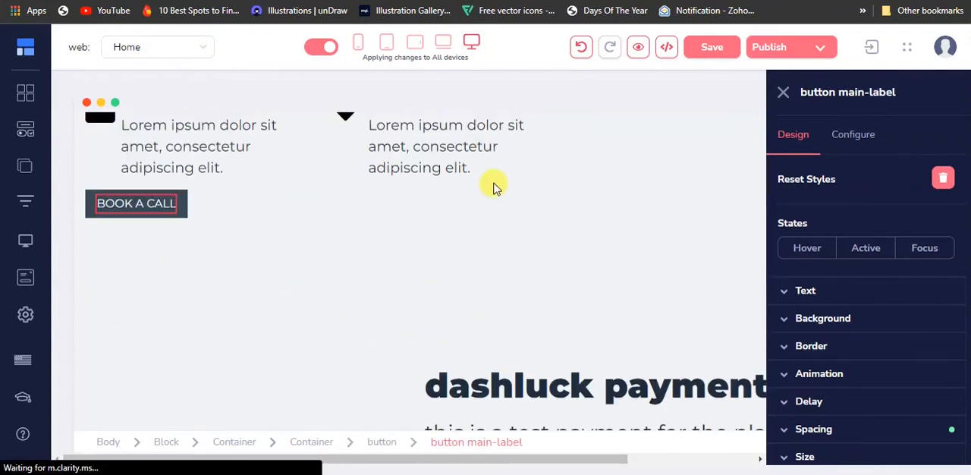
{"action": "left_click", "coordinate": [839, 137]}
{"action": "scroll", "coordinate": [827, 304], "scroll_direction": "down", "scroll_amount": 2}
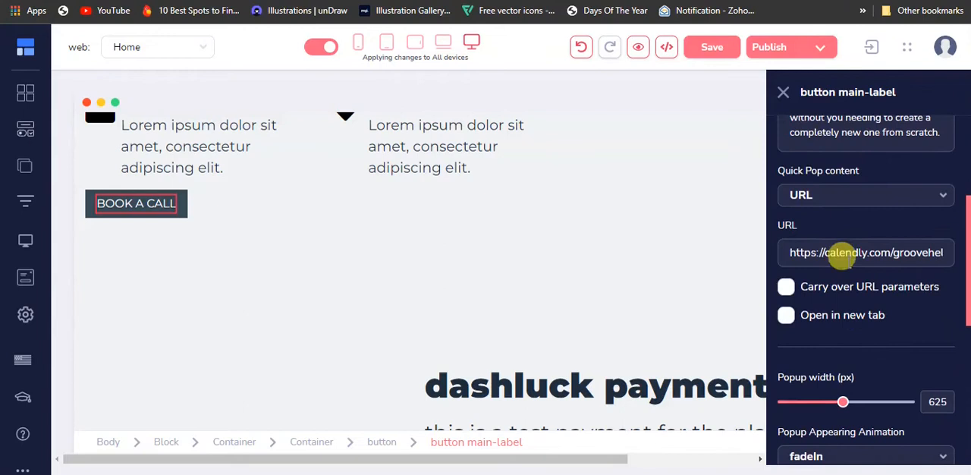
{"action": "key", "text": "ctrl+a"}
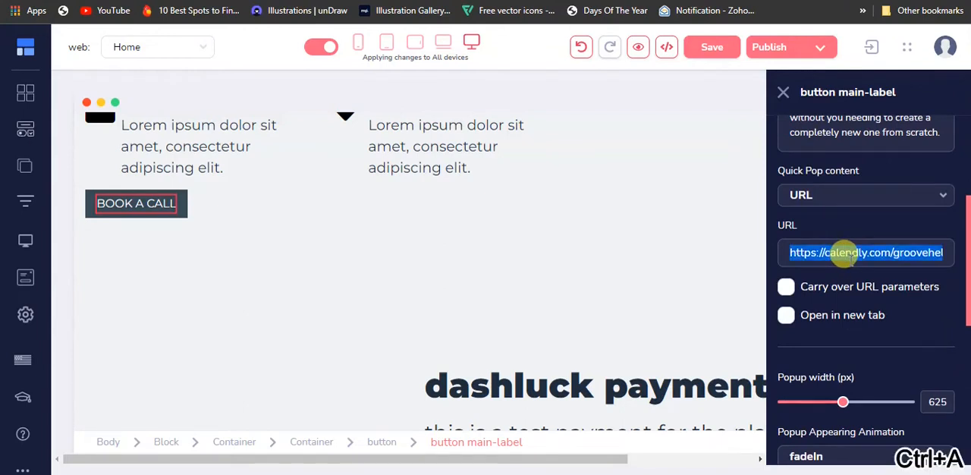
{"action": "key", "text": "ctrl+c"}
Copy the Paystack payment URL from the popup settings of the "Pay Now" button.
{"action": "scroll", "coordinate": [340, 265], "scroll_direction": "down", "scroll_amount": 4}
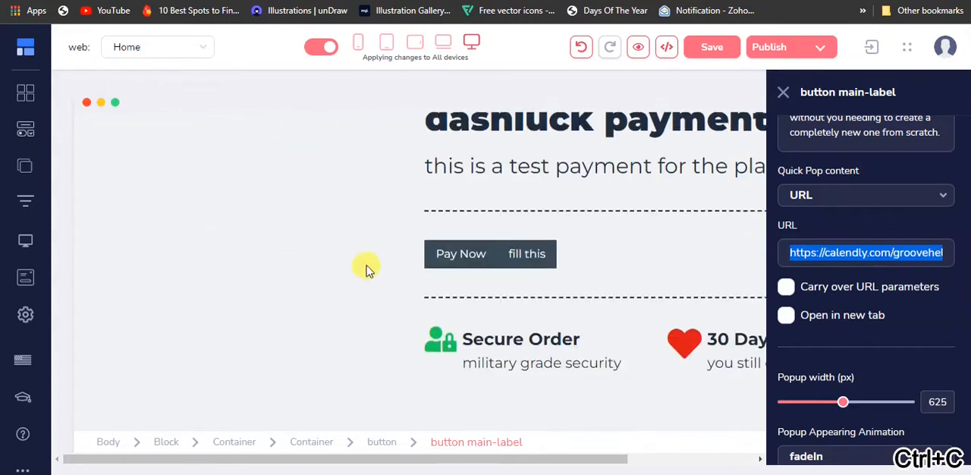
{"action": "left_click", "coordinate": [484, 249]}
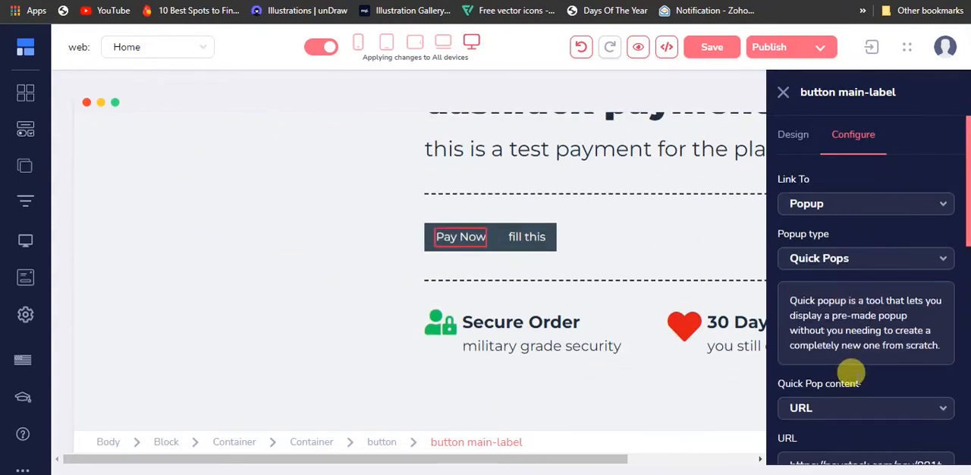
{"action": "scroll", "coordinate": [842, 318], "scroll_direction": "down", "scroll_amount": 5}
{"action": "scroll", "coordinate": [828, 217], "scroll_direction": "up", "scroll_amount": 2}
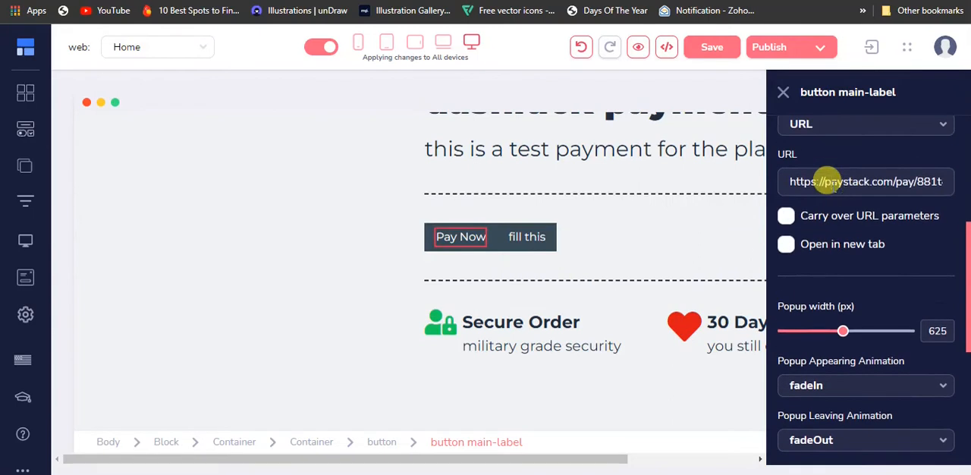
{"action": "left_click", "coordinate": [830, 182]}
{"action": "key", "text": "ctrl+a"}
{"action": "key", "text": "ctrl+c"}
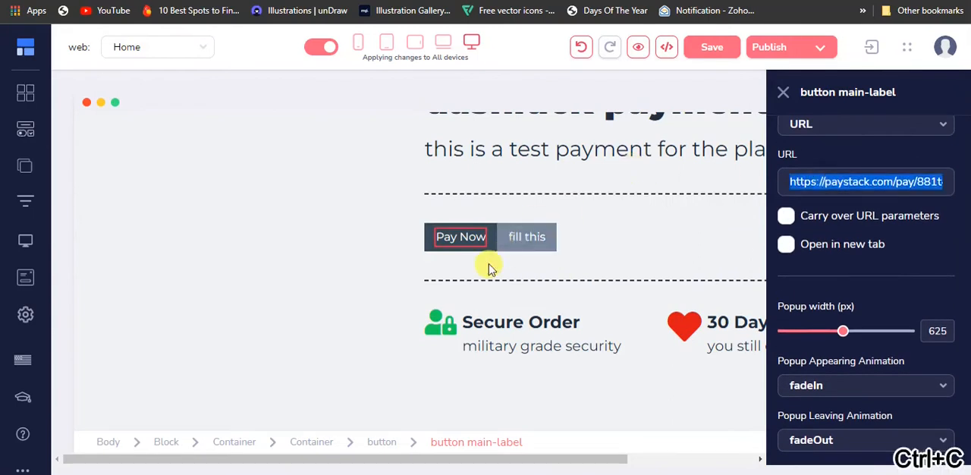
{"action": "left_click", "coordinate": [531, 239]}
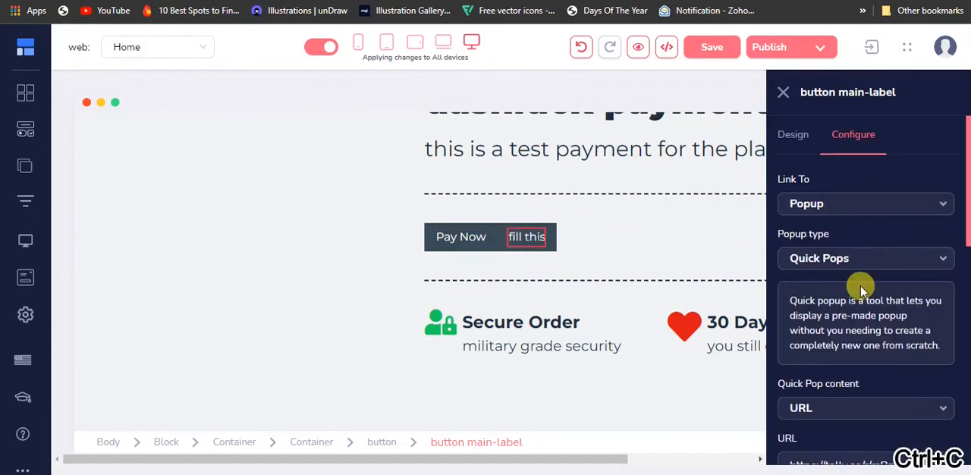
{"action": "scroll", "coordinate": [861, 288], "scroll_direction": "down", "scroll_amount": 5}
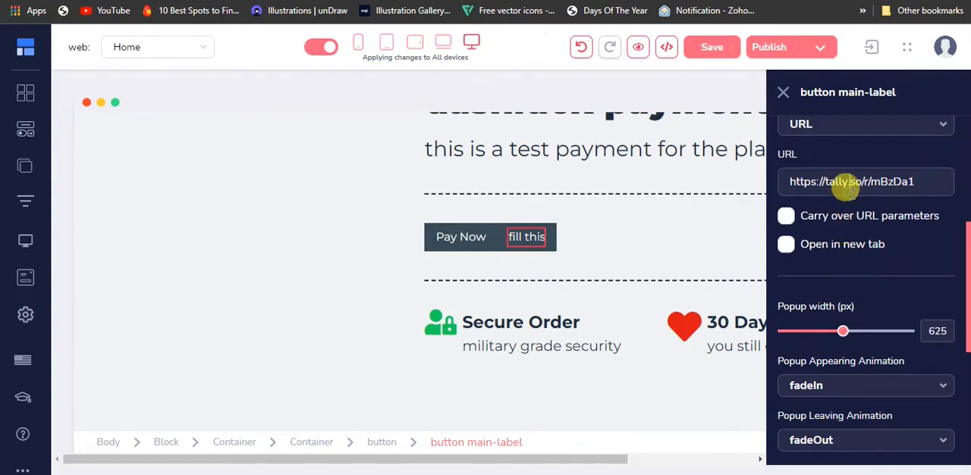
{"action": "key", "text": "ctrl+a"}
{"action": "key", "text": "ctrl+c"}
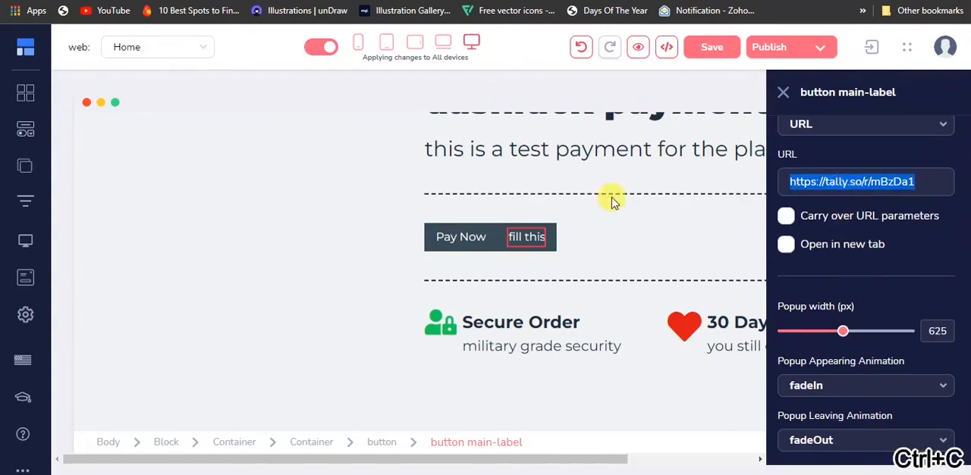
Select the label of the first of the three new buttons to show its configuration.
{"action": "scroll", "coordinate": [364, 281], "scroll_direction": "up", "scroll_amount": 10}
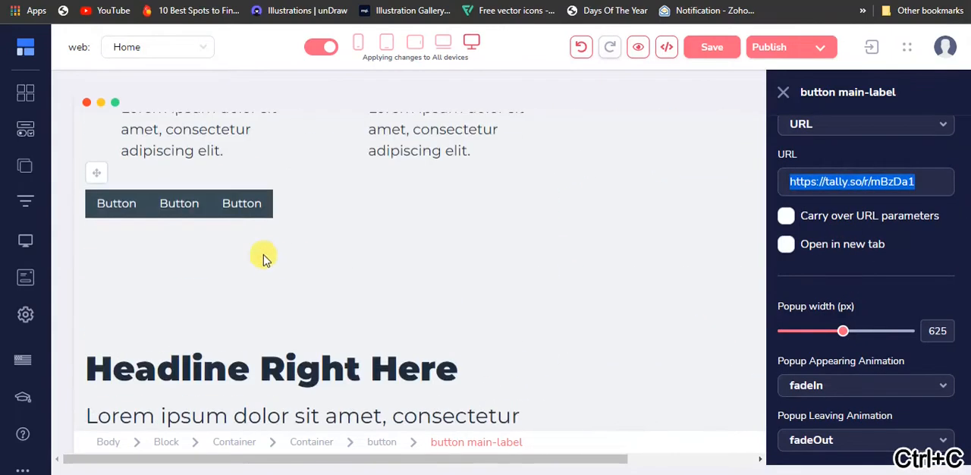
{"action": "left_click", "coordinate": [130, 206]}
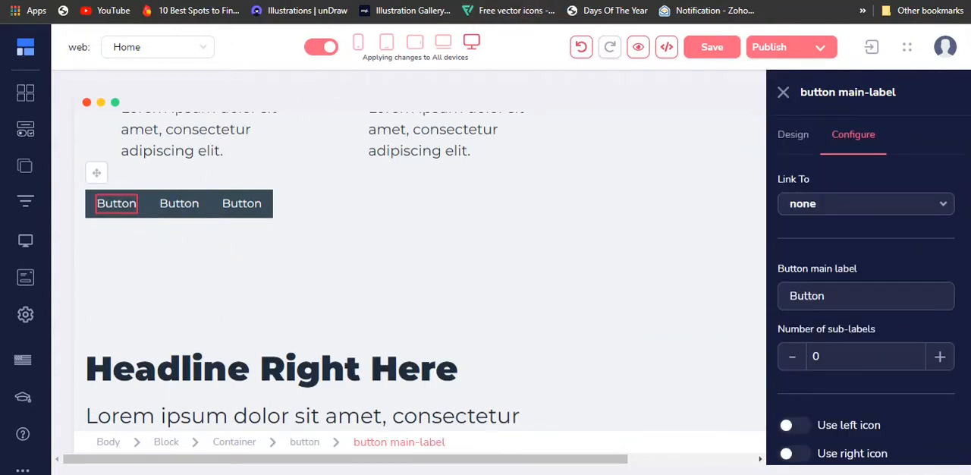
{"action": "key", "text": "ctrl+t"}
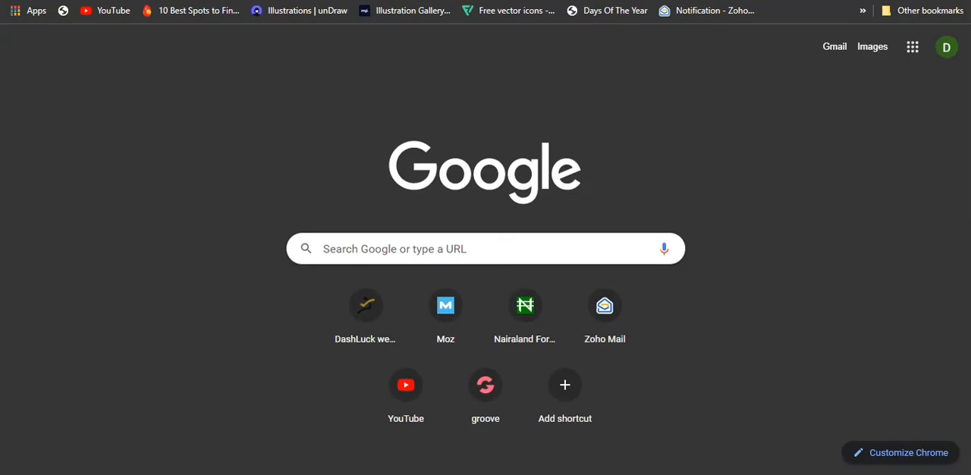
{"action": "type", "text": "ta"}
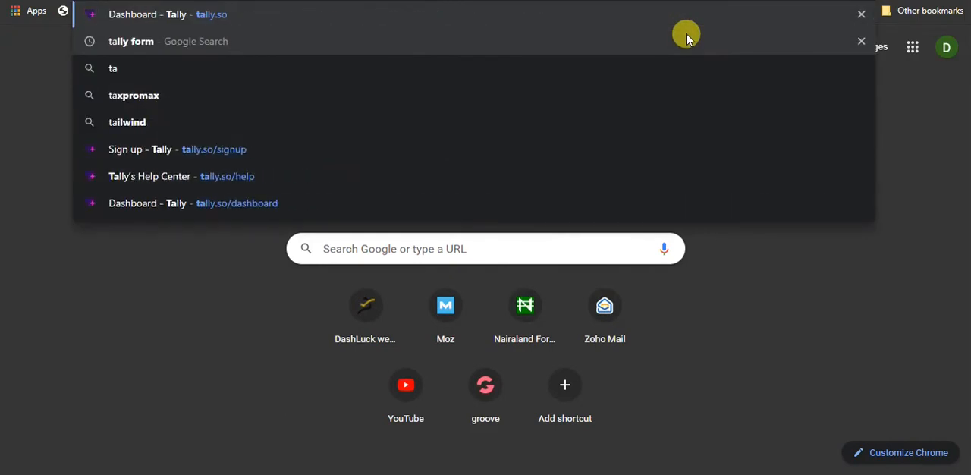
{"action": "key", "text": "Return"}
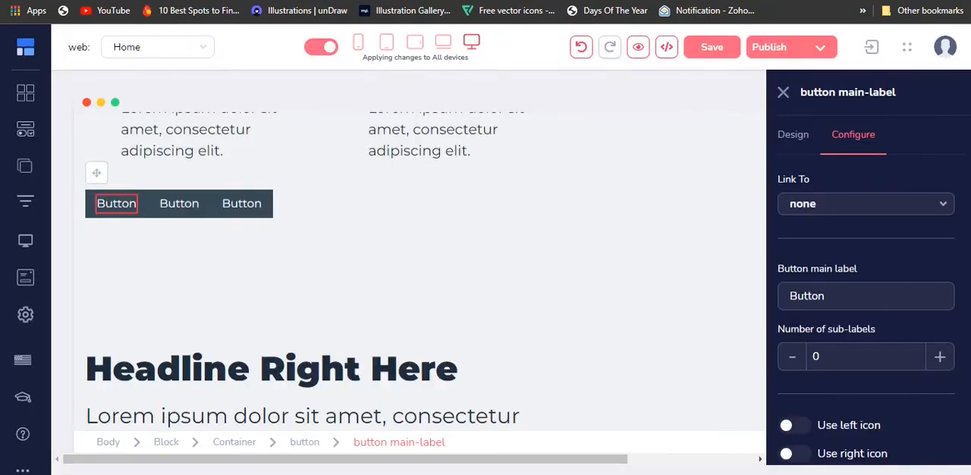
{"action": "scroll", "coordinate": [485, 253], "scroll_direction": "down", "scroll_amount": 2}
{"action": "scroll", "coordinate": [205, 217], "scroll_direction": "up", "scroll_amount": 3}
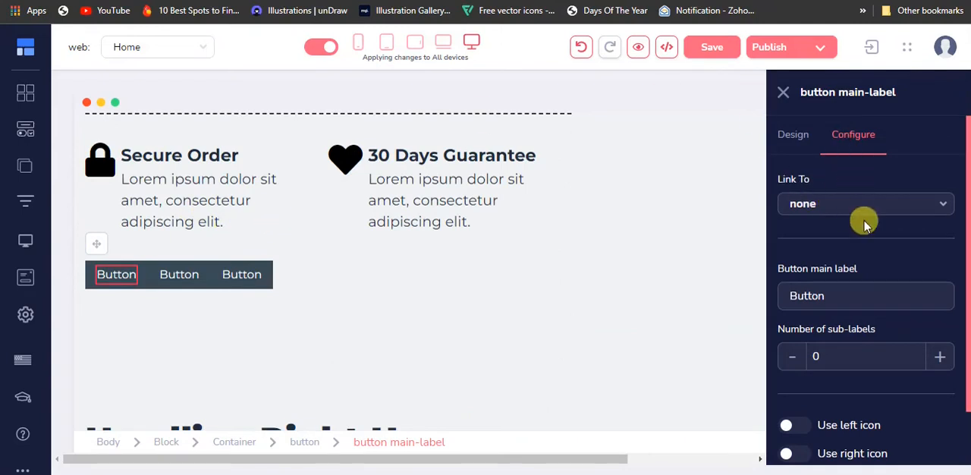
{"action": "left_click", "coordinate": [863, 207]}
{"action": "left_click", "coordinate": [863, 206]}
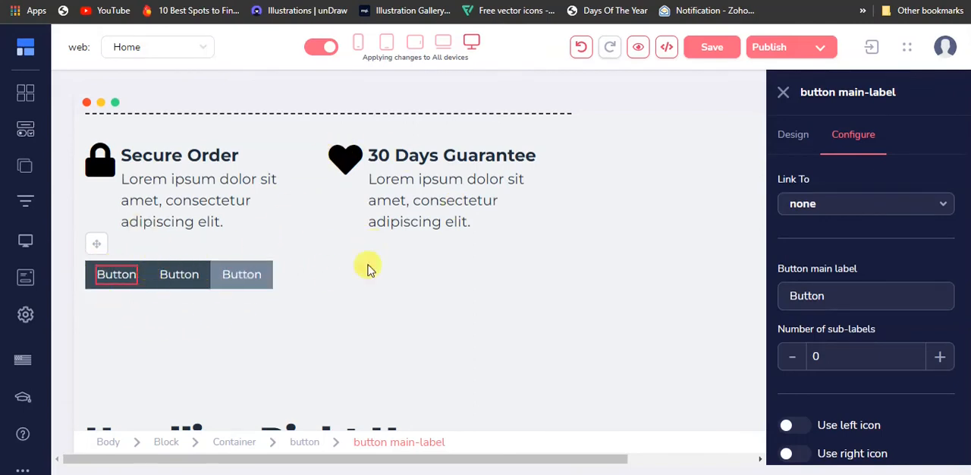
{"action": "left_click", "coordinate": [827, 206]}
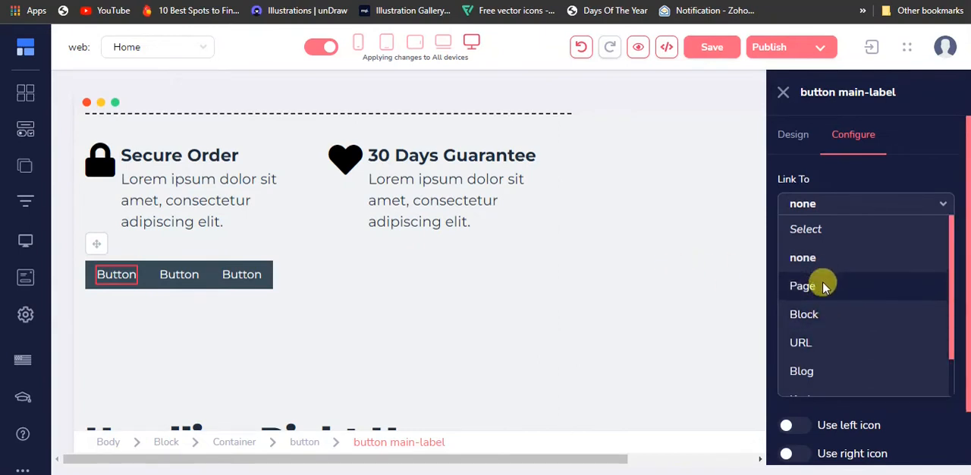
{"action": "scroll", "coordinate": [821, 324], "scroll_direction": "down", "scroll_amount": 1}
{"action": "left_click", "coordinate": [791, 136]}
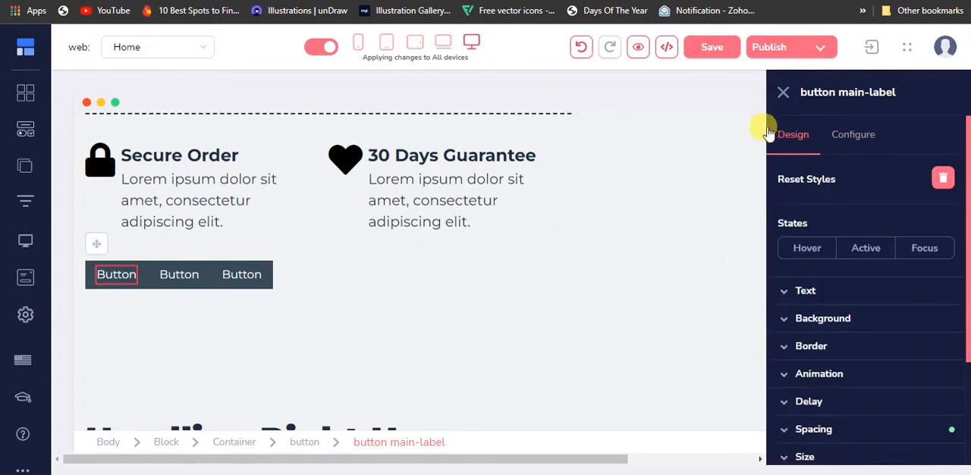
{"action": "left_click", "coordinate": [851, 140]}
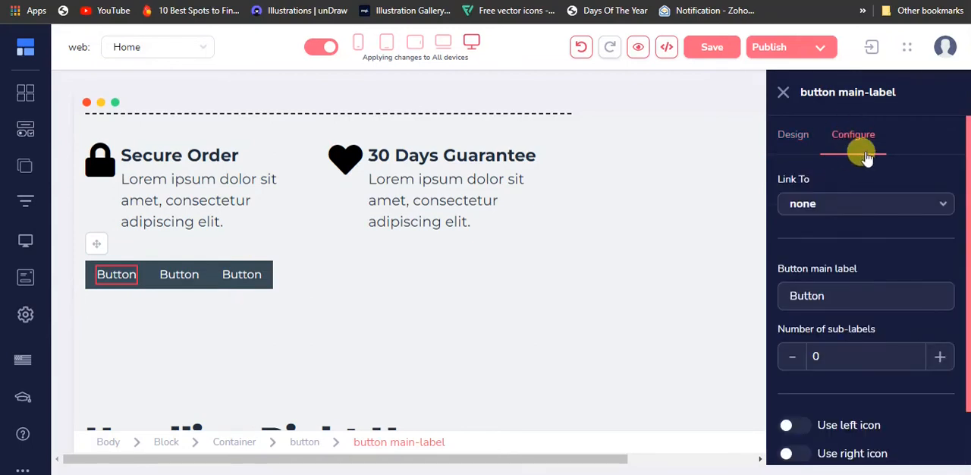
Link the first button to a popup and set the popup type to Quick Pops.
{"action": "left_click", "coordinate": [804, 212]}
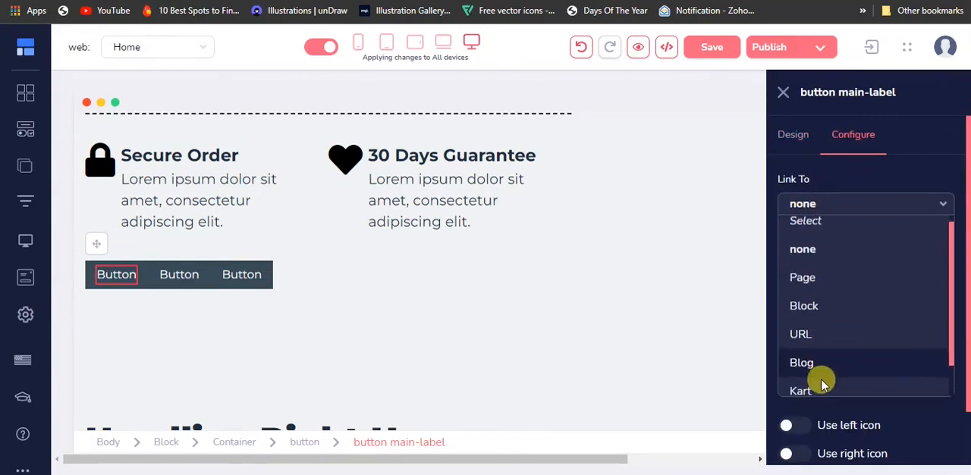
{"action": "scroll", "coordinate": [804, 364], "scroll_direction": "down", "scroll_amount": 1}
{"action": "left_click", "coordinate": [825, 385]}
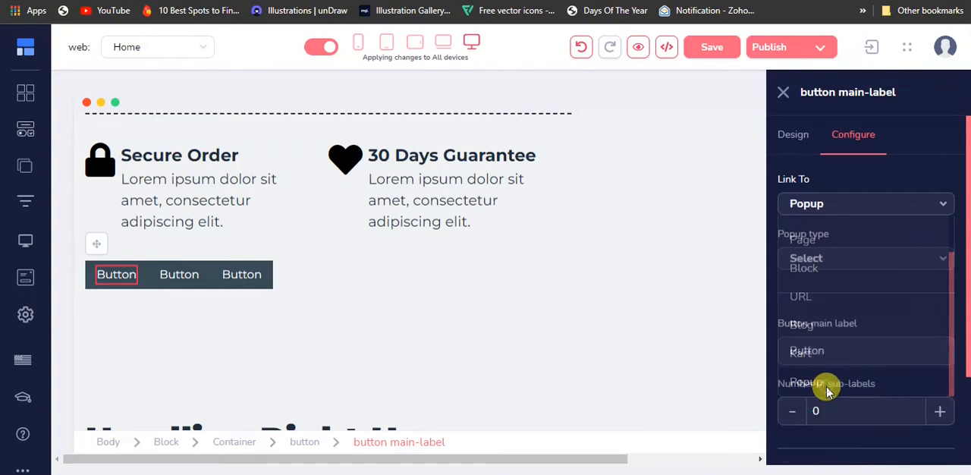
{"action": "left_click", "coordinate": [828, 206]}
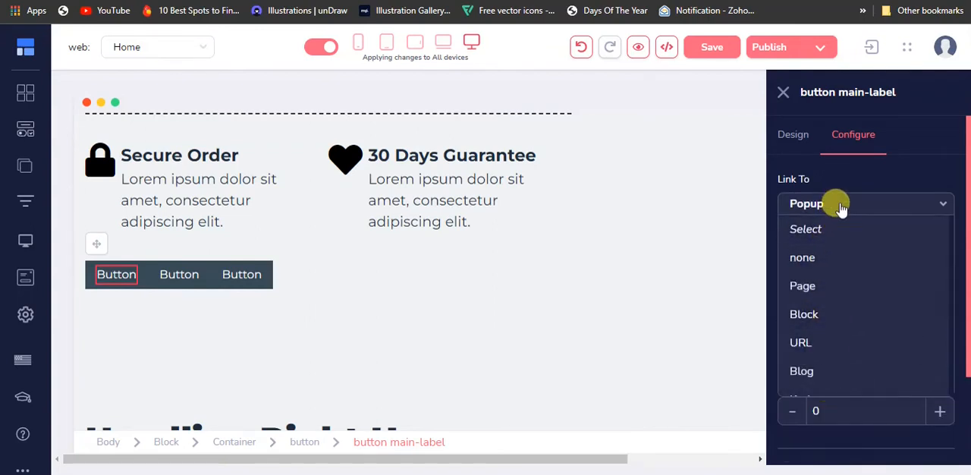
{"action": "left_click", "coordinate": [834, 203]}
{"action": "left_click", "coordinate": [869, 260]}
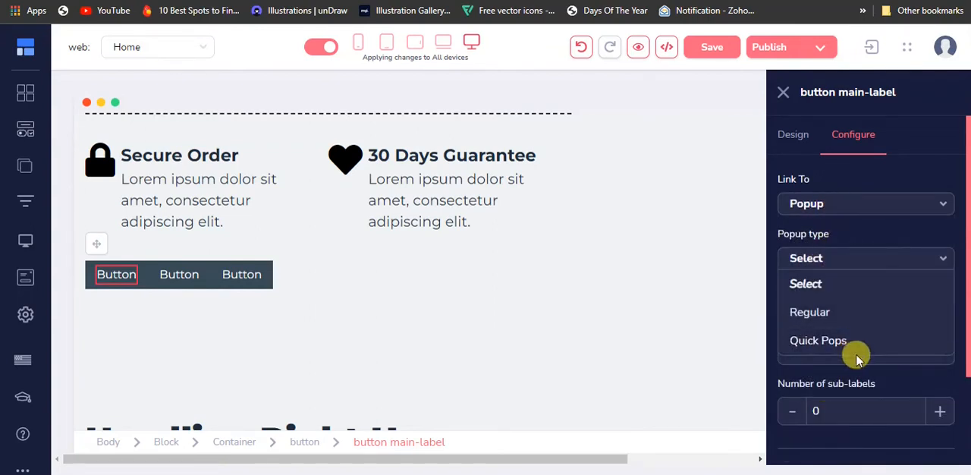
{"action": "left_click", "coordinate": [851, 343]}
Open the Quick Pop content choices and view the Upgrade Now popup example on the published offer page.
{"action": "scroll", "coordinate": [865, 304], "scroll_direction": "down", "scroll_amount": 3}
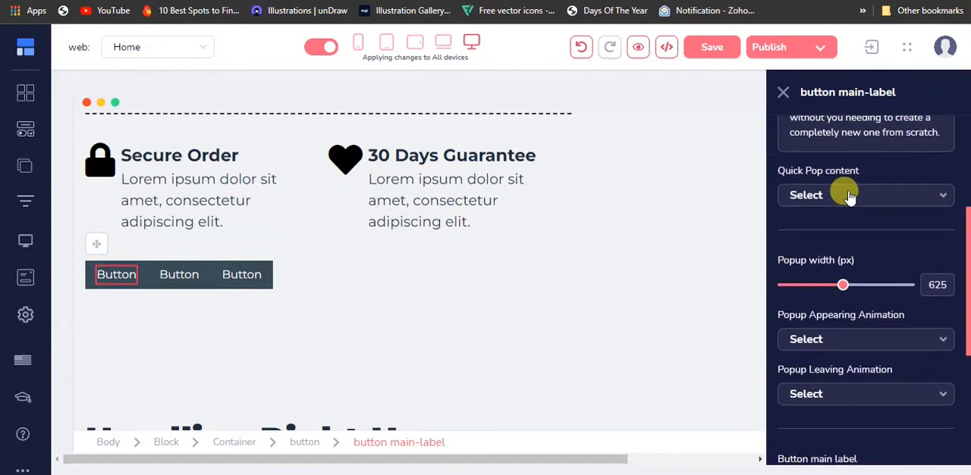
{"action": "left_click", "coordinate": [850, 196]}
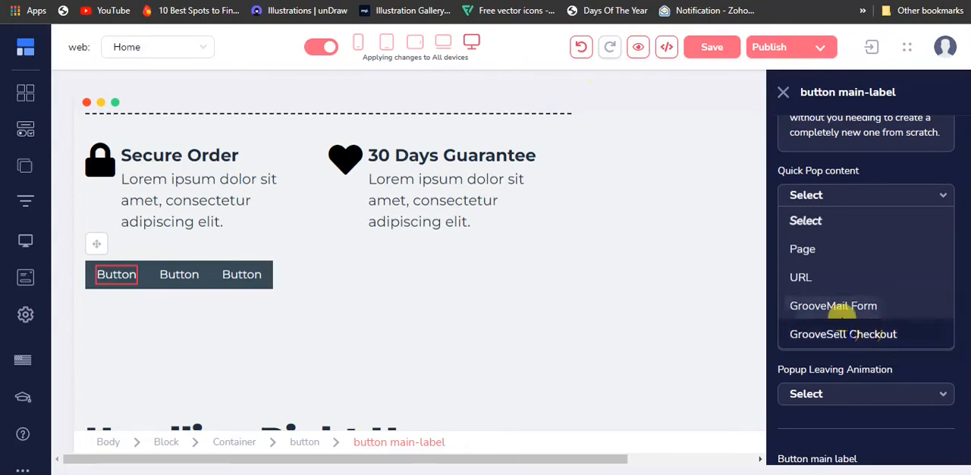
{"action": "left_click", "coordinate": [379, 0]}
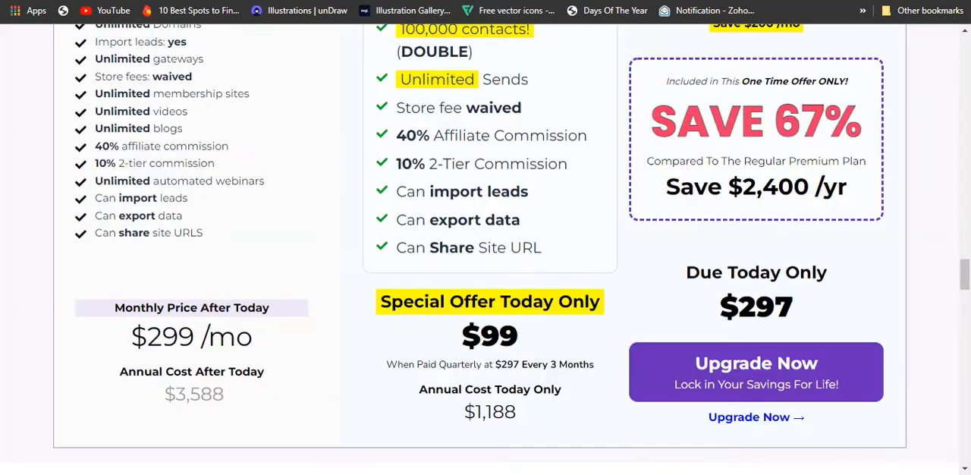
{"action": "left_click", "coordinate": [748, 377]}
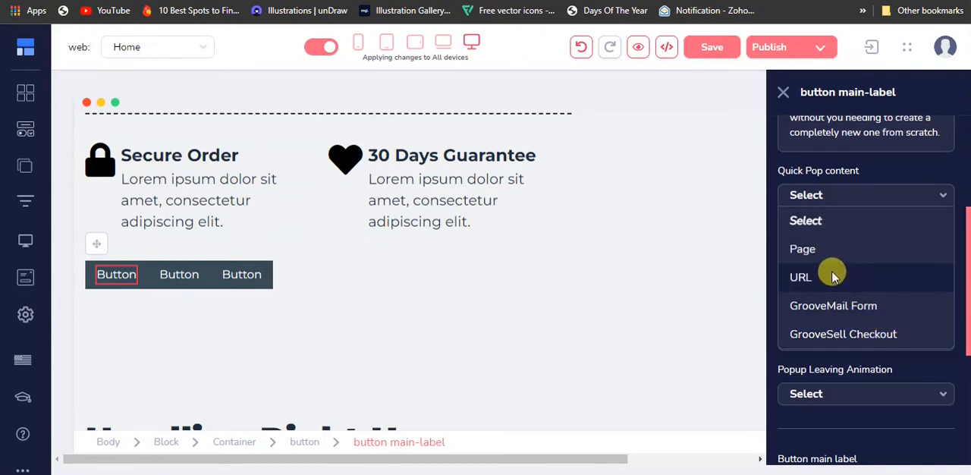
Set the Quick Pop content to GrooveMail Form and browse the available GrooveMail forms.
{"action": "left_click", "coordinate": [825, 313]}
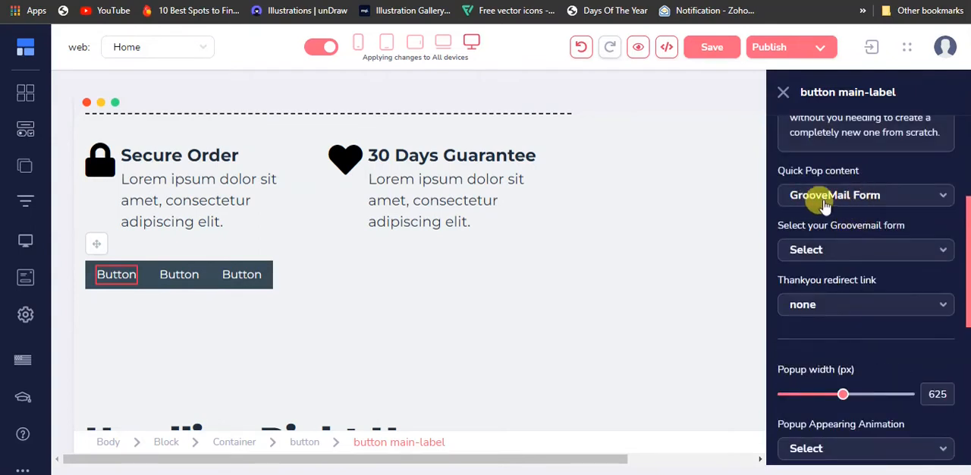
{"action": "left_click", "coordinate": [833, 250]}
{"action": "scroll", "coordinate": [831, 390], "scroll_direction": "down", "scroll_amount": 6}
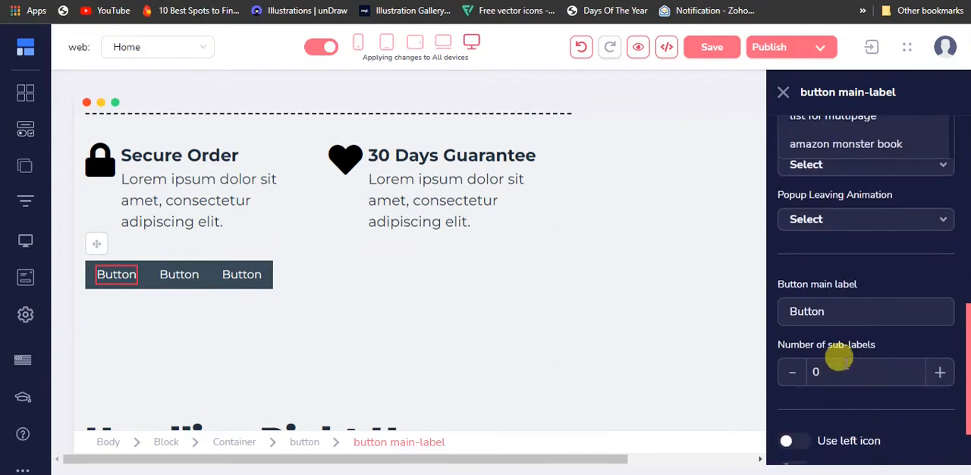
{"action": "scroll", "coordinate": [833, 391], "scroll_direction": "up", "scroll_amount": 3}
{"action": "left_click", "coordinate": [842, 178]}
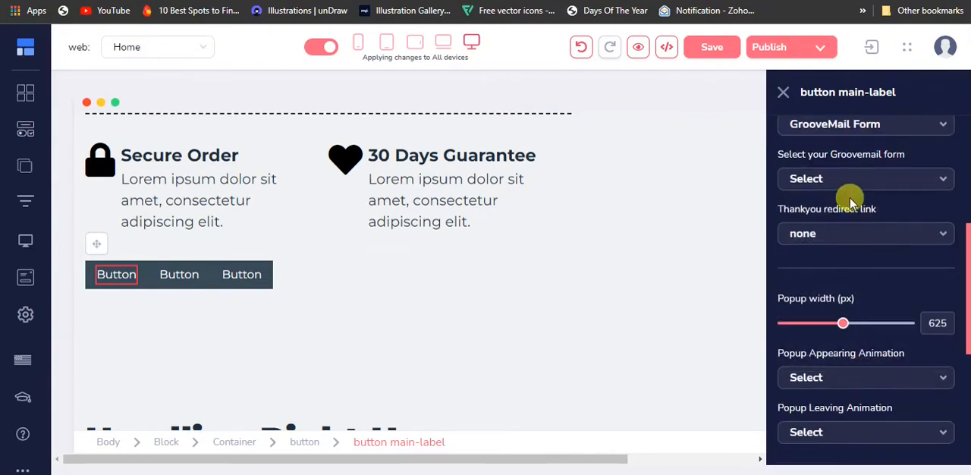
Review the thank-you redirect options for the GrooveMail form and set the redirect link to URL.
{"action": "left_click", "coordinate": [839, 235]}
{"action": "scroll", "coordinate": [842, 379], "scroll_direction": "down", "scroll_amount": 2}
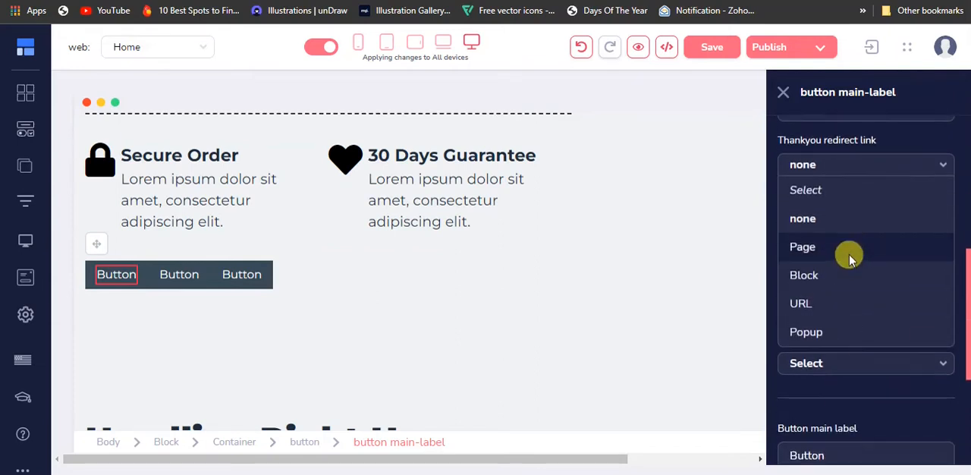
{"action": "scroll", "coordinate": [843, 281], "scroll_direction": "up", "scroll_amount": 4}
{"action": "left_click", "coordinate": [829, 304]}
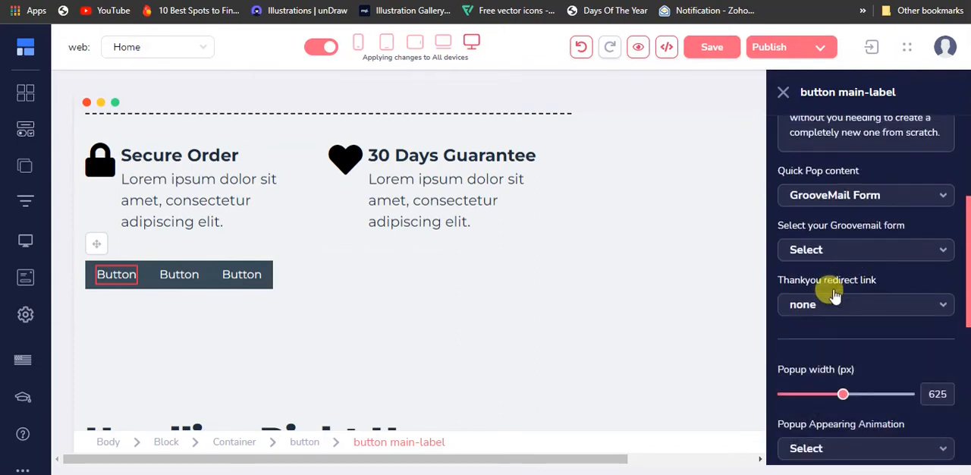
{"action": "left_click", "coordinate": [810, 246]}
{"action": "left_click", "coordinate": [838, 252]}
{"action": "left_click", "coordinate": [851, 312]}
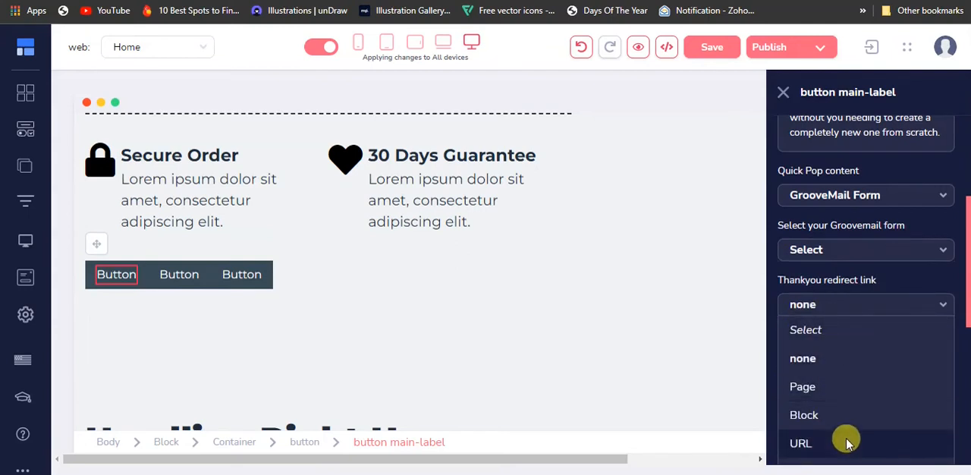
{"action": "left_click", "coordinate": [847, 443]}
{"action": "left_click", "coordinate": [823, 303]}
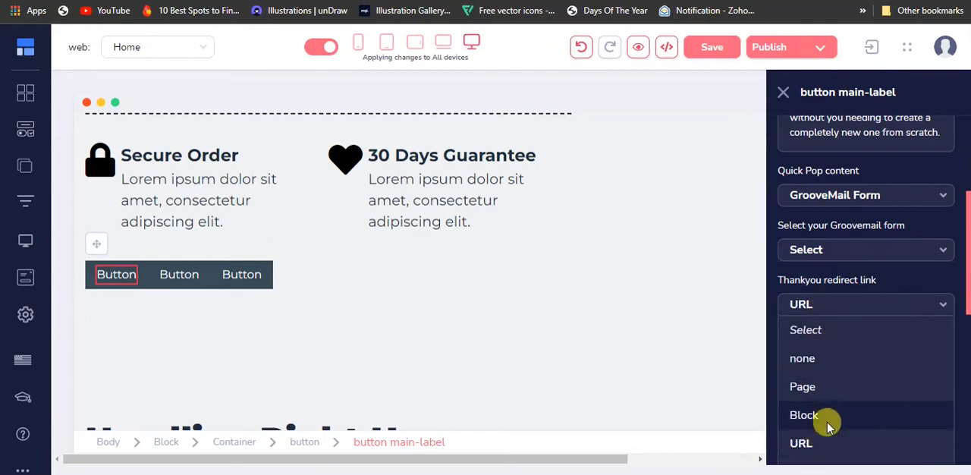
{"action": "left_click", "coordinate": [838, 303]}
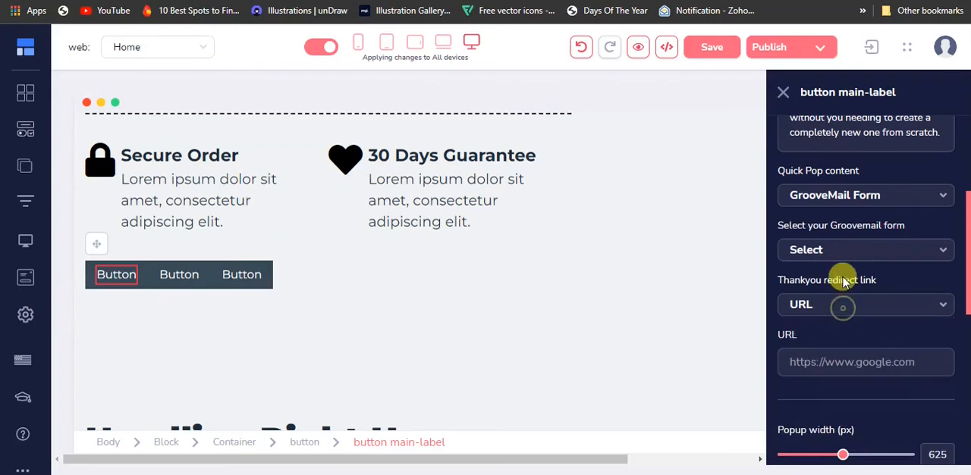
Set the first button's Quick Pop content to URL.
{"action": "left_click", "coordinate": [840, 203]}
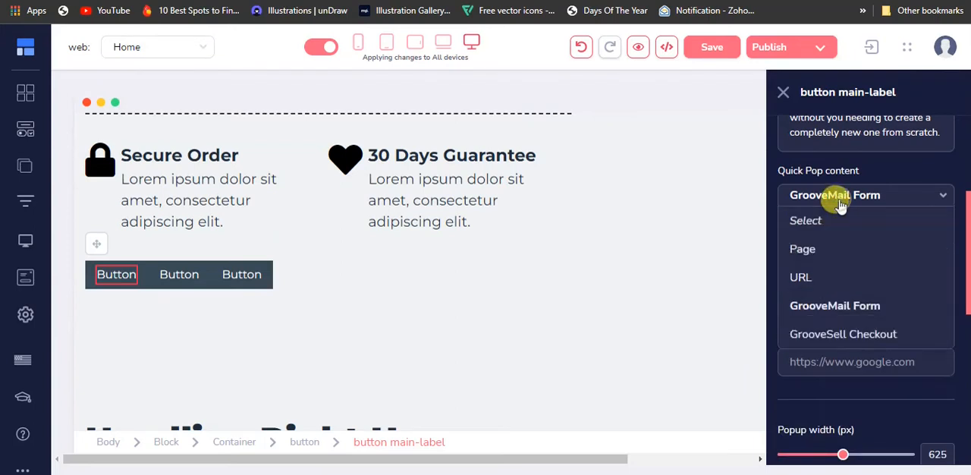
{"action": "left_click", "coordinate": [826, 281]}
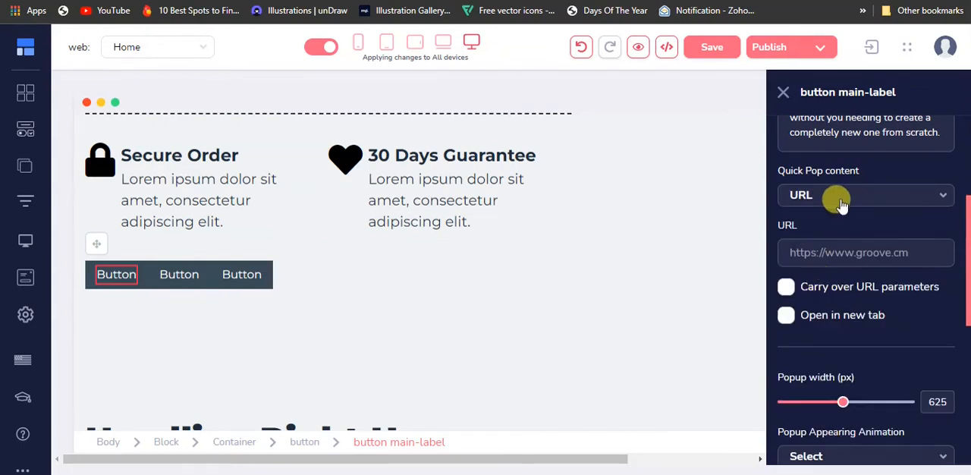
{"action": "left_click", "coordinate": [841, 199]}
{"action": "left_click", "coordinate": [841, 198]}
{"action": "left_click", "coordinate": [824, 199]}
{"action": "left_click", "coordinate": [822, 278]}
{"action": "left_click", "coordinate": [823, 252]}
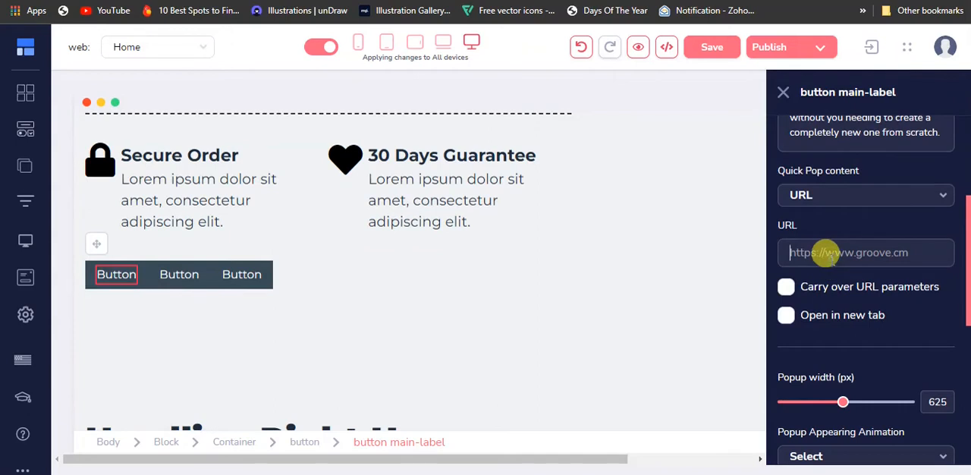
Switch the Quick Pop content to GrooveMail Form and back to URL.
{"action": "left_click", "coordinate": [836, 195]}
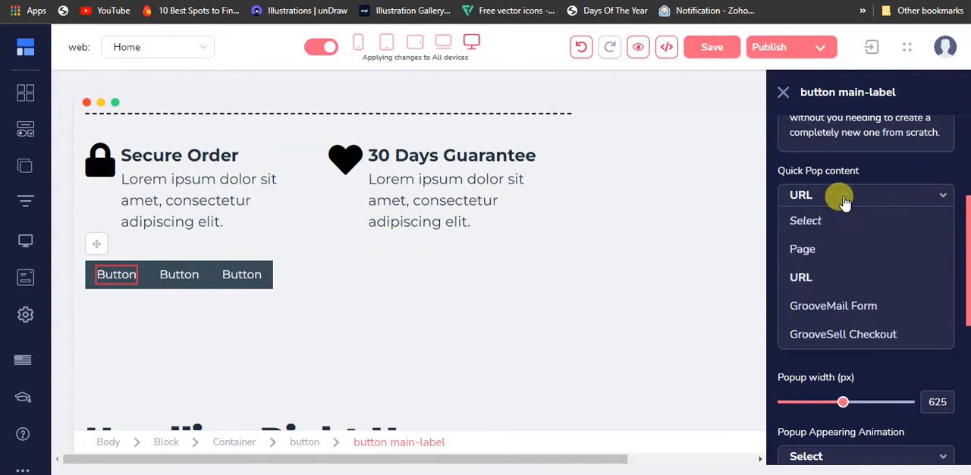
{"action": "left_click", "coordinate": [855, 306]}
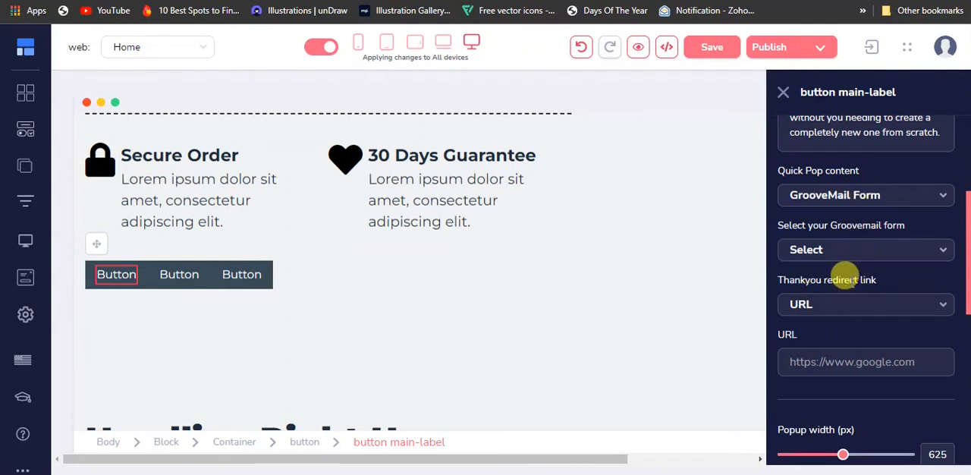
{"action": "left_click", "coordinate": [863, 199]}
{"action": "left_click", "coordinate": [845, 279]}
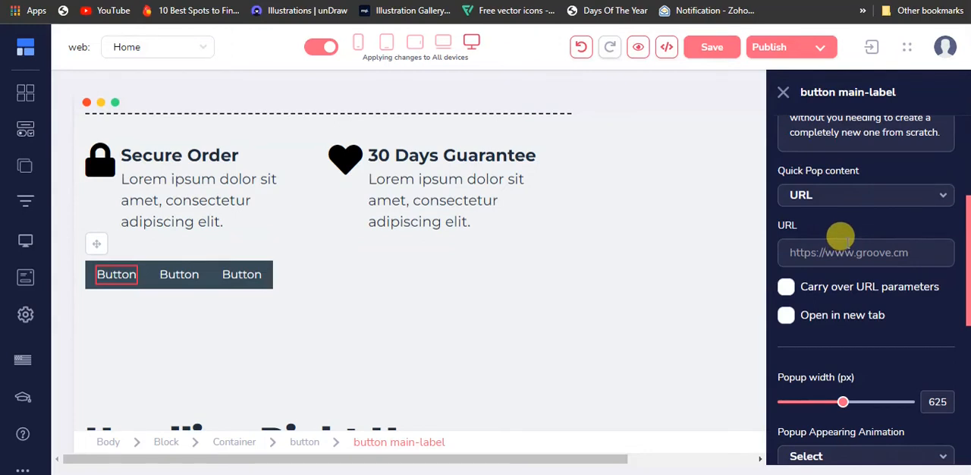
{"action": "left_click", "coordinate": [835, 249]}
{"action": "right_click", "coordinate": [835, 250]}
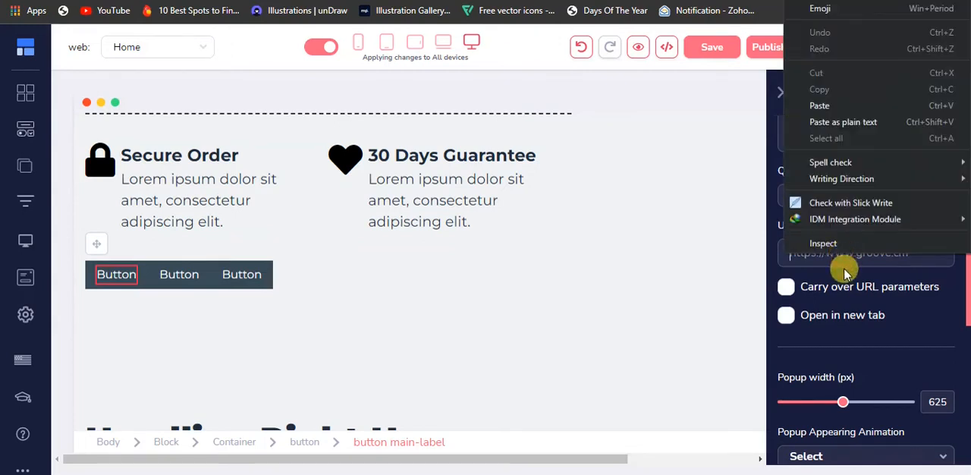
{"action": "left_click", "coordinate": [818, 253]}
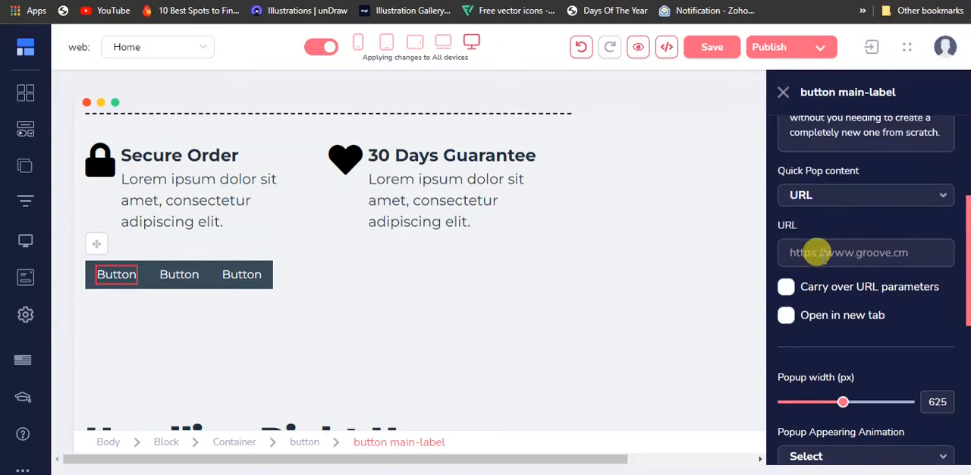
{"action": "key", "text": "super"}
{"action": "key", "text": "super"}
{"action": "key", "text": "super+v"}
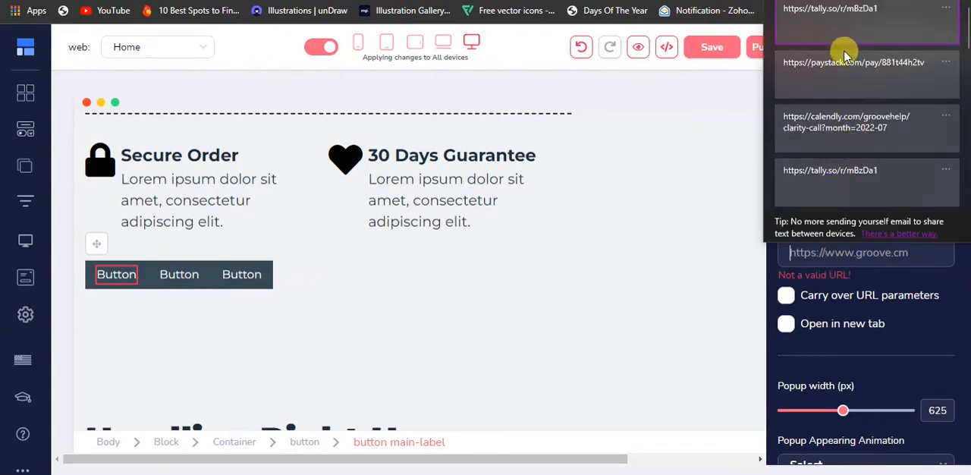
{"action": "left_click", "coordinate": [843, 139]}
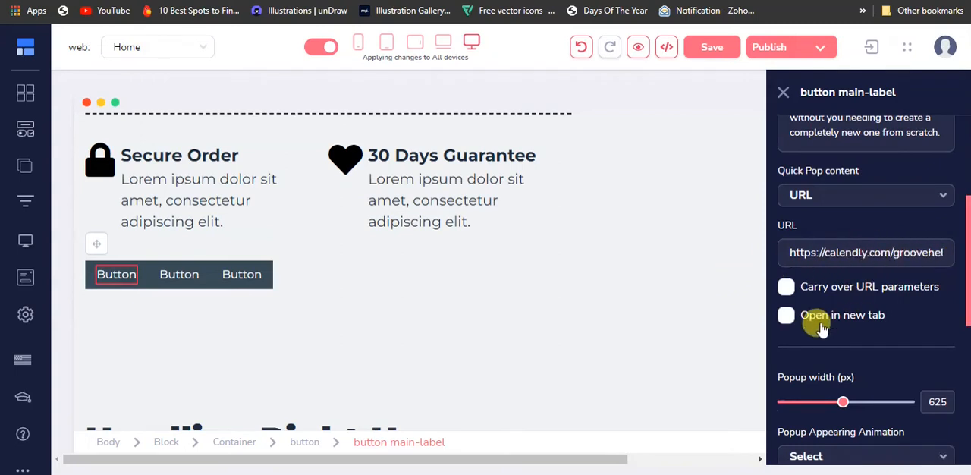
Open the popup appearing animation choices and view the existing BOOK A CALL popup on the example page, closing it again.
{"action": "scroll", "coordinate": [819, 326], "scroll_direction": "down", "scroll_amount": 2}
{"action": "scroll", "coordinate": [811, 308], "scroll_direction": "down", "scroll_amount": 2}
{"action": "left_click", "coordinate": [857, 173]}
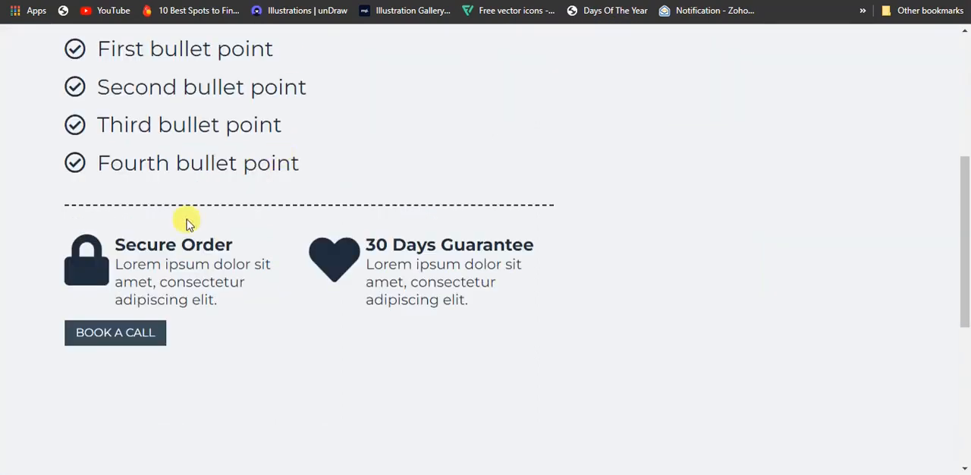
{"action": "left_click", "coordinate": [83, 338]}
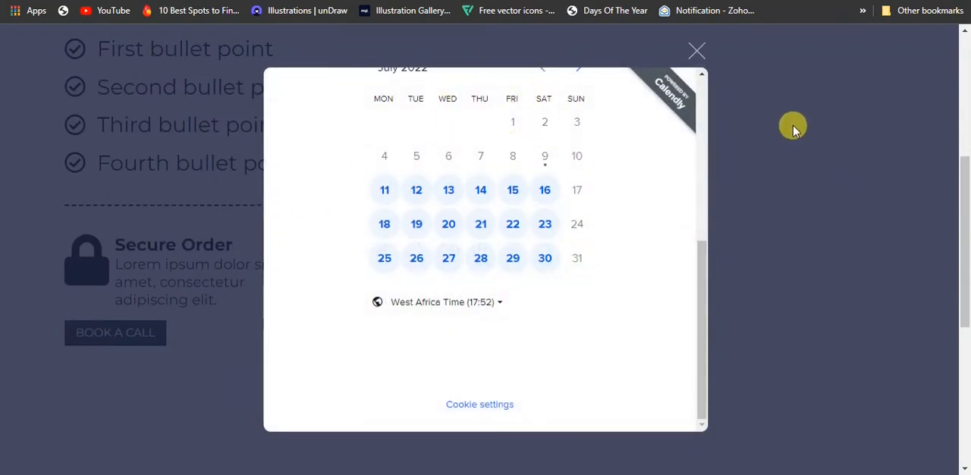
{"action": "left_click", "coordinate": [697, 50]}
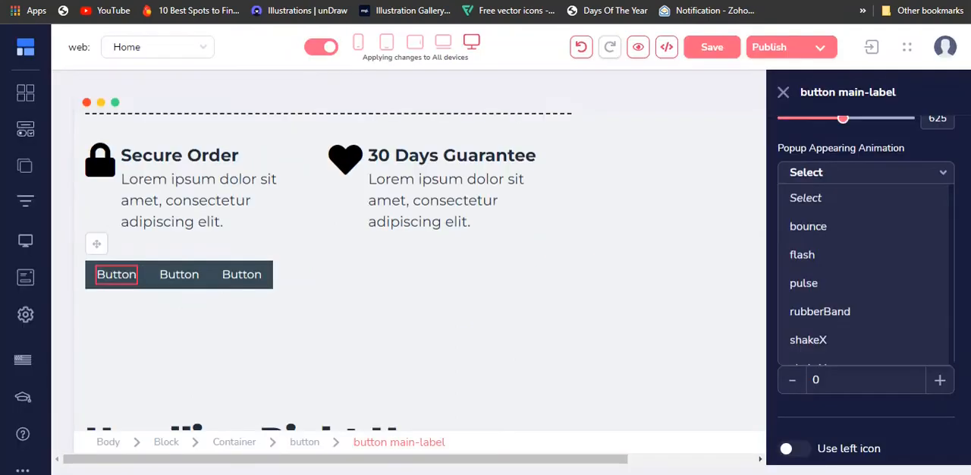
Set the popup appearing animation to fadeIn.
{"action": "scroll", "coordinate": [865, 243], "scroll_direction": "down", "scroll_amount": 3}
{"action": "scroll", "coordinate": [820, 254], "scroll_direction": "down", "scroll_amount": 5}
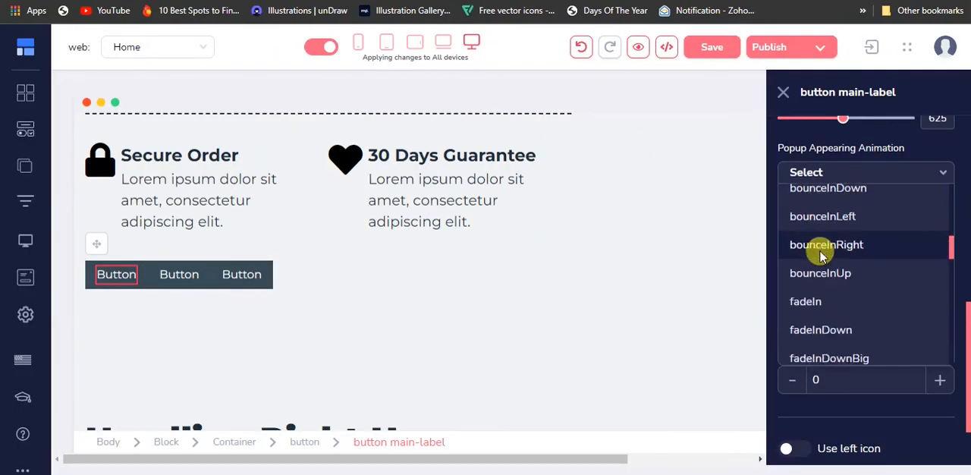
{"action": "scroll", "coordinate": [822, 252], "scroll_direction": "up", "scroll_amount": 2}
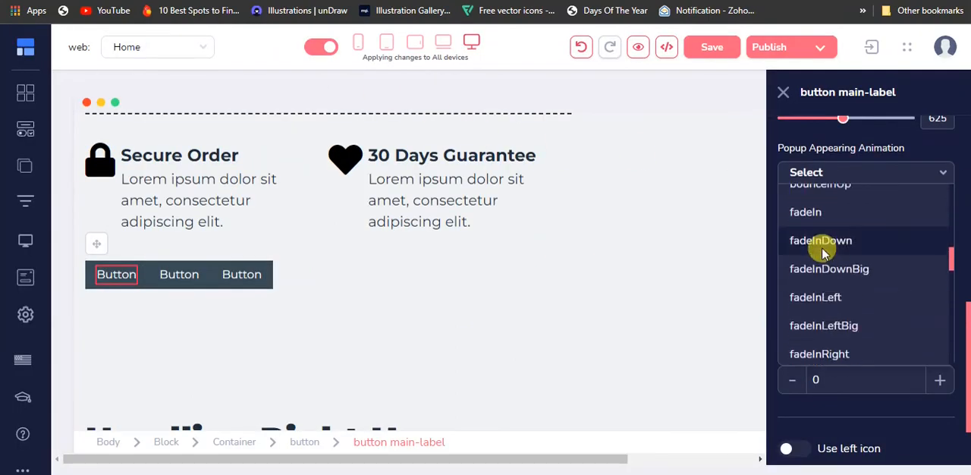
{"action": "left_click", "coordinate": [831, 216]}
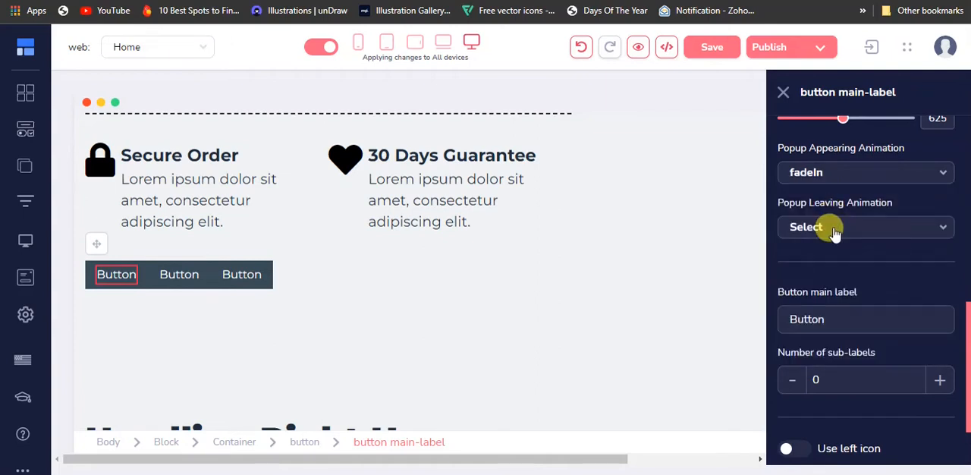
Set the popup leaving animation to fadeOut.
{"action": "left_click", "coordinate": [835, 229]}
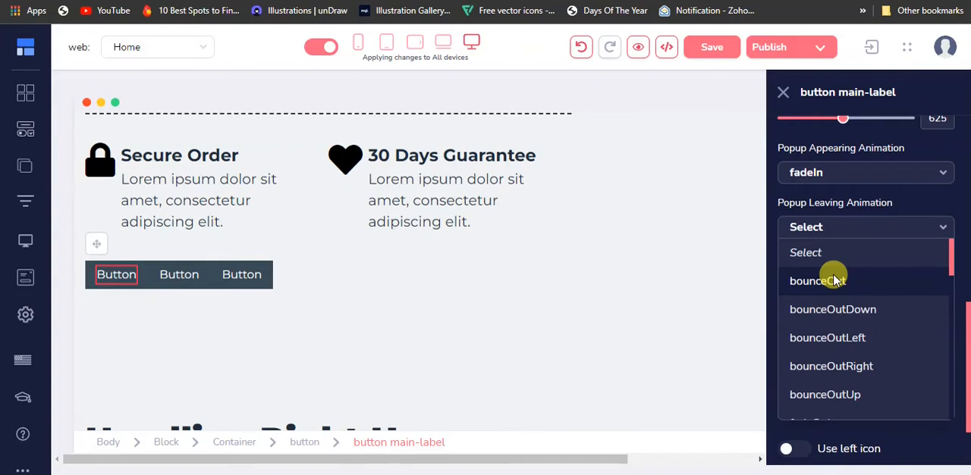
{"action": "scroll", "coordinate": [835, 281], "scroll_direction": "down", "scroll_amount": 3}
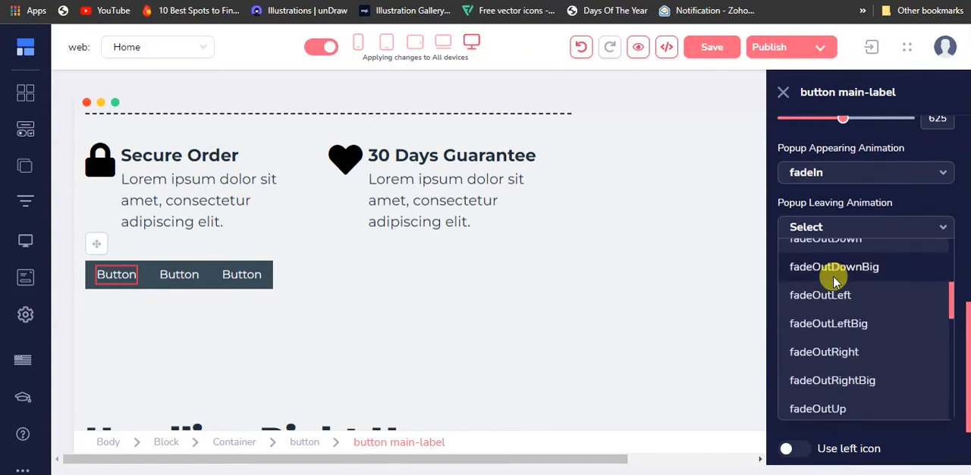
{"action": "scroll", "coordinate": [832, 282], "scroll_direction": "down", "scroll_amount": 2}
{"action": "scroll", "coordinate": [836, 271], "scroll_direction": "up", "scroll_amount": 1}
{"action": "scroll", "coordinate": [836, 279], "scroll_direction": "up", "scroll_amount": 4}
{"action": "left_click", "coordinate": [826, 351]}
Change the first button's main label to "book now", apply the update and close its settings.
{"action": "scroll", "coordinate": [847, 289], "scroll_direction": "down", "scroll_amount": 2}
{"action": "double_click", "coordinate": [851, 237]}
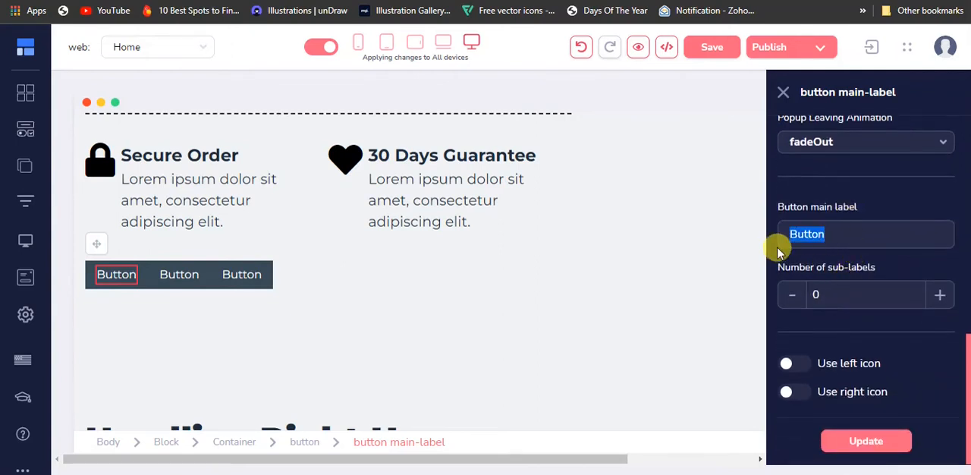
{"action": "type", "text": "book now"}
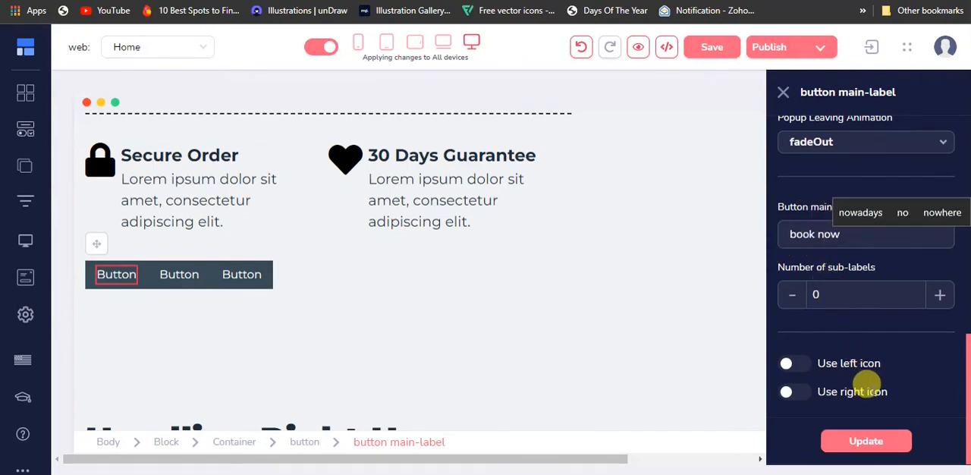
{"action": "left_click", "coordinate": [865, 447]}
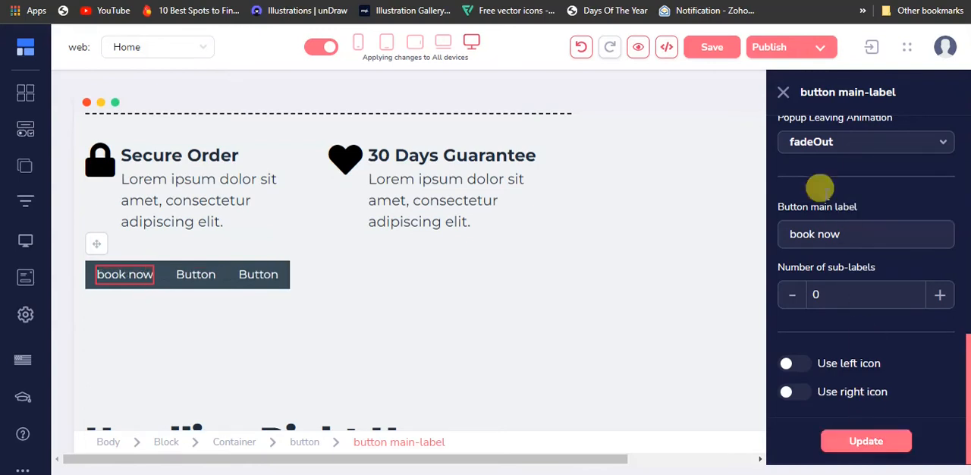
{"action": "left_click", "coordinate": [784, 92]}
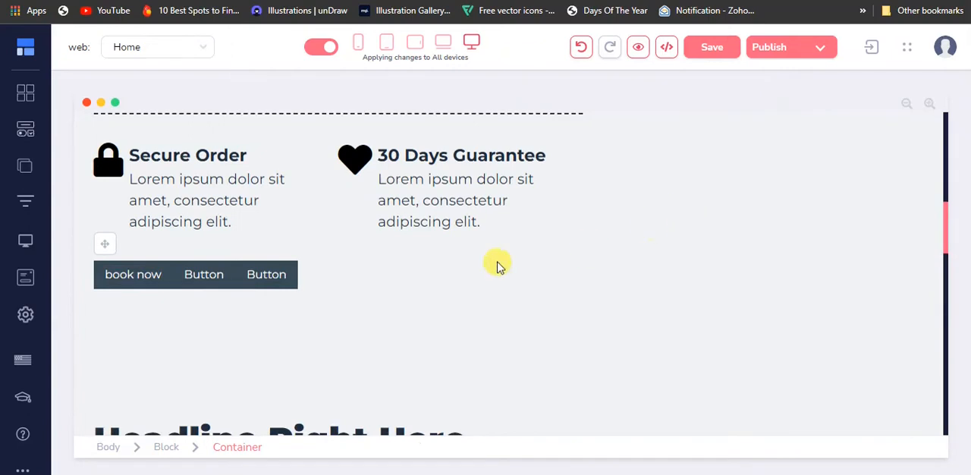
Link the second button in the row to a popup of the Quick Pops type.
{"action": "left_click", "coordinate": [226, 277]}
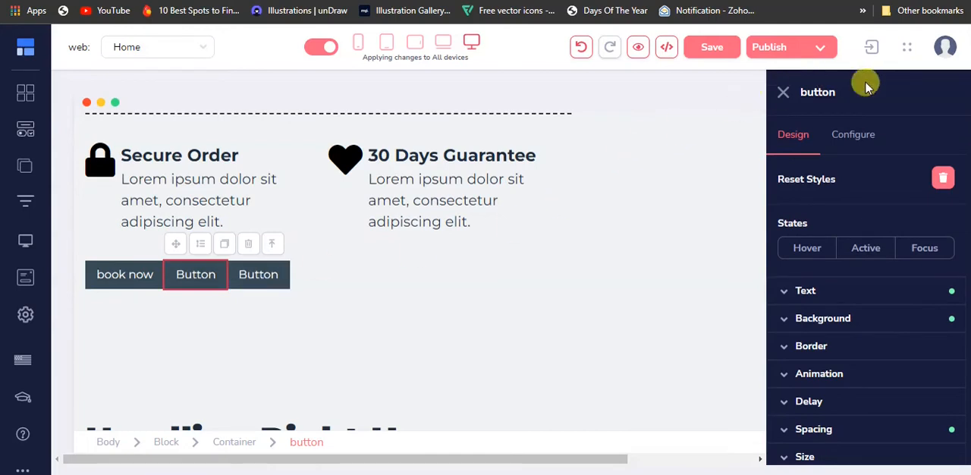
{"action": "left_click", "coordinate": [861, 140]}
{"action": "left_click", "coordinate": [837, 202]}
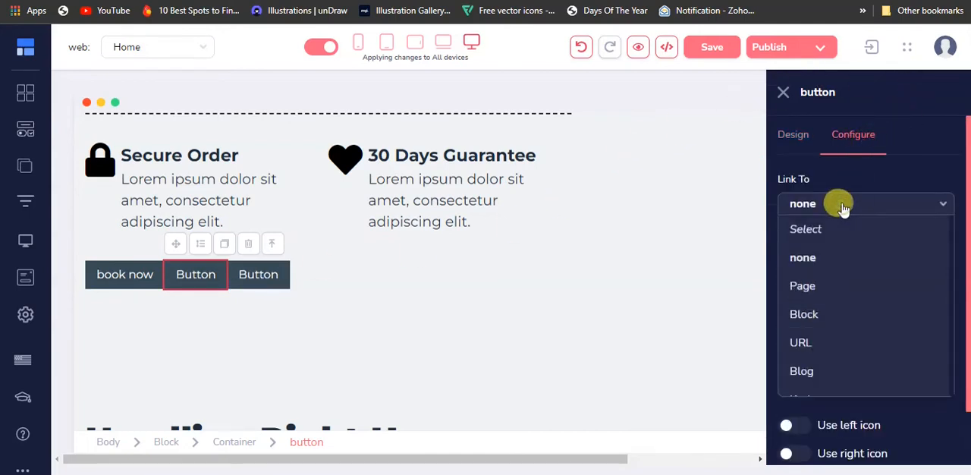
{"action": "scroll", "coordinate": [805, 349], "scroll_direction": "down", "scroll_amount": 1}
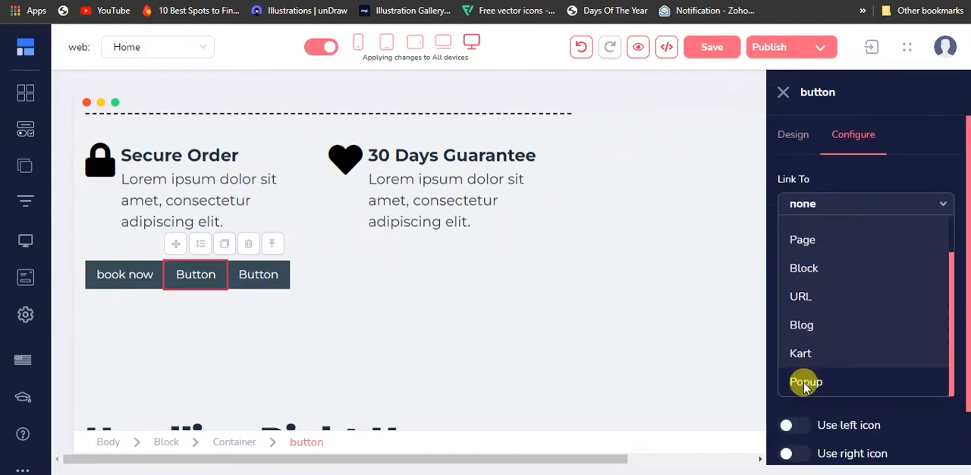
{"action": "left_click", "coordinate": [801, 382]}
{"action": "left_click", "coordinate": [840, 262]}
{"action": "left_click", "coordinate": [819, 341]}
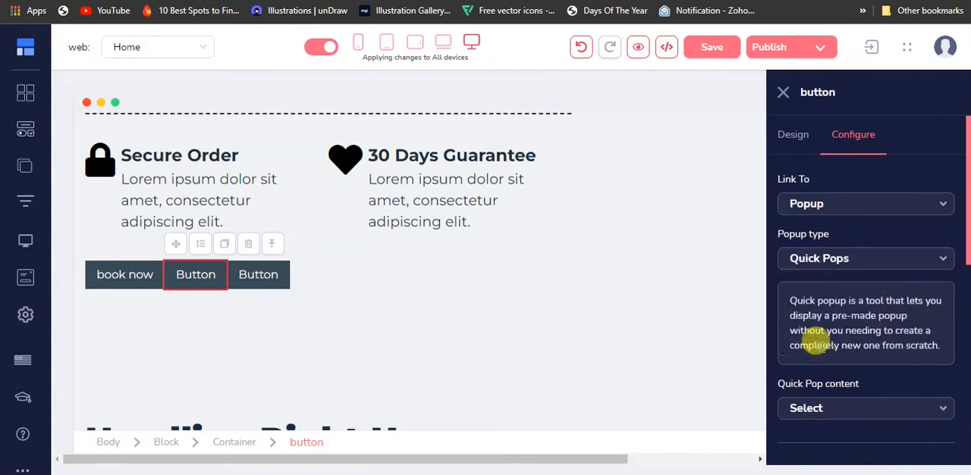
{"action": "scroll", "coordinate": [846, 272], "scroll_direction": "down", "scroll_amount": 2}
{"action": "left_click", "coordinate": [838, 267]}
{"action": "scroll", "coordinate": [837, 304], "scroll_direction": "down", "scroll_amount": 1}
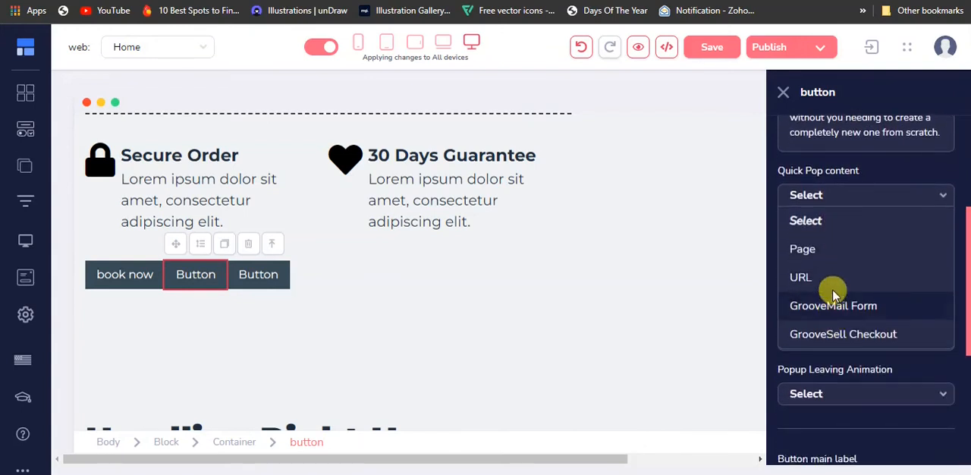
{"action": "left_click", "coordinate": [832, 275]}
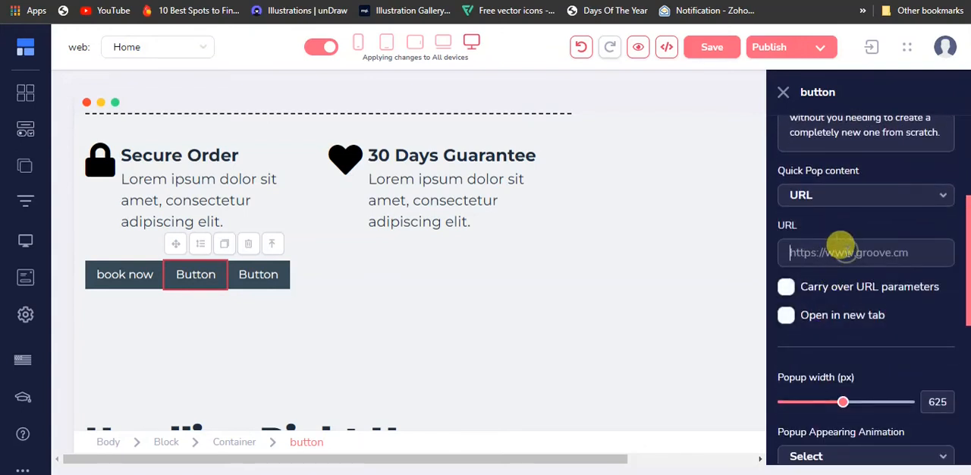
{"action": "left_click", "coordinate": [840, 252]}
{"action": "key", "text": "super+v"}
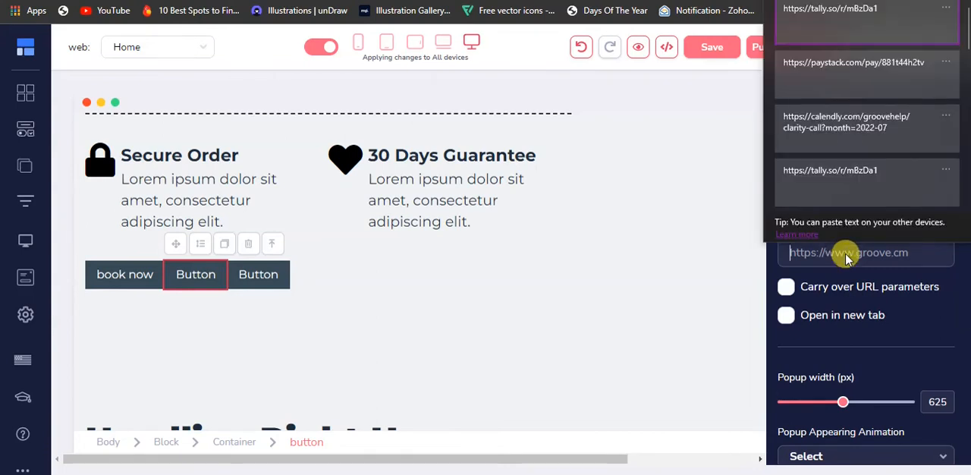
{"action": "left_click", "coordinate": [827, 68]}
Set the second button's popup appearing animation to fadeIn and its leaving animation to fadeOut.
{"action": "scroll", "coordinate": [823, 242], "scroll_direction": "down", "scroll_amount": 4}
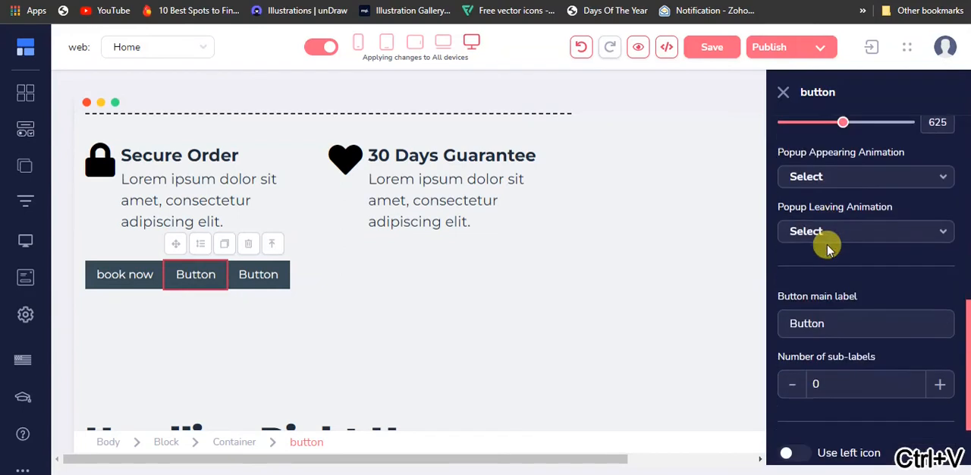
{"action": "left_click", "coordinate": [853, 179]}
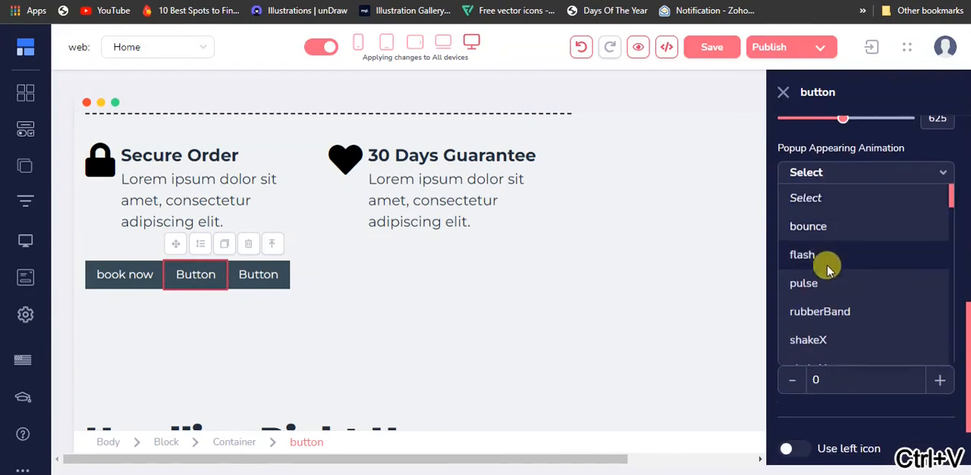
{"action": "scroll", "coordinate": [827, 276], "scroll_direction": "down", "scroll_amount": 6}
{"action": "scroll", "coordinate": [842, 277], "scroll_direction": "down", "scroll_amount": 5}
{"action": "scroll", "coordinate": [831, 251], "scroll_direction": "up", "scroll_amount": 3}
{"action": "left_click", "coordinate": [815, 215]}
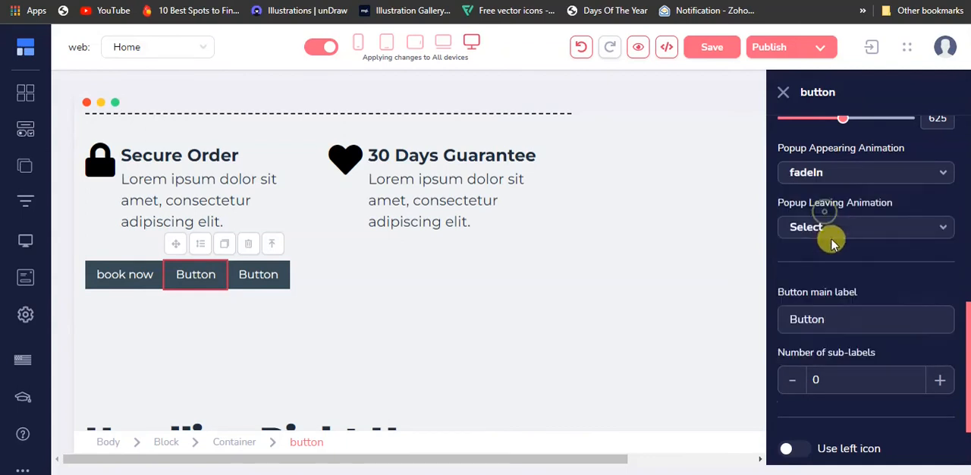
{"action": "left_click", "coordinate": [837, 227]}
{"action": "scroll", "coordinate": [842, 296], "scroll_direction": "down", "scroll_amount": 5}
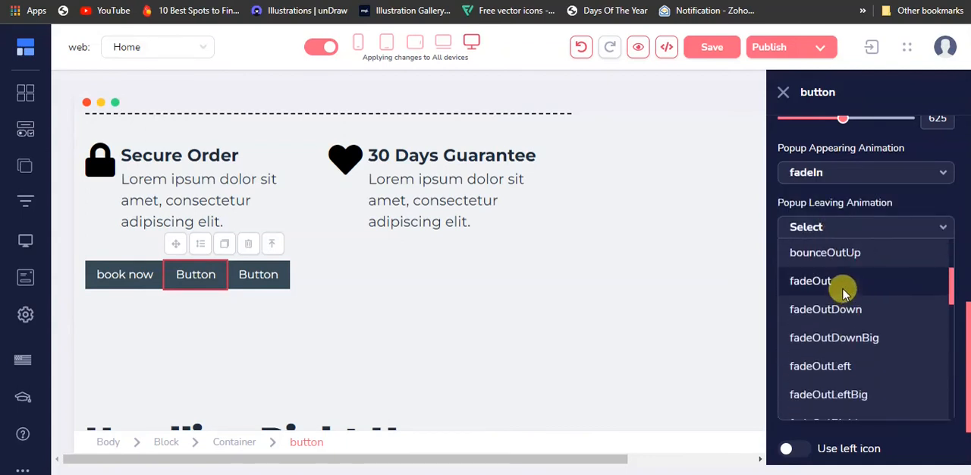
{"action": "left_click", "coordinate": [842, 286]}
Change the second button's main label to "pay now" and apply the update.
{"action": "scroll", "coordinate": [850, 319], "scroll_direction": "down", "scroll_amount": 2}
{"action": "left_click_drag", "start_coordinate": [851, 231], "coordinate": [756, 244]}
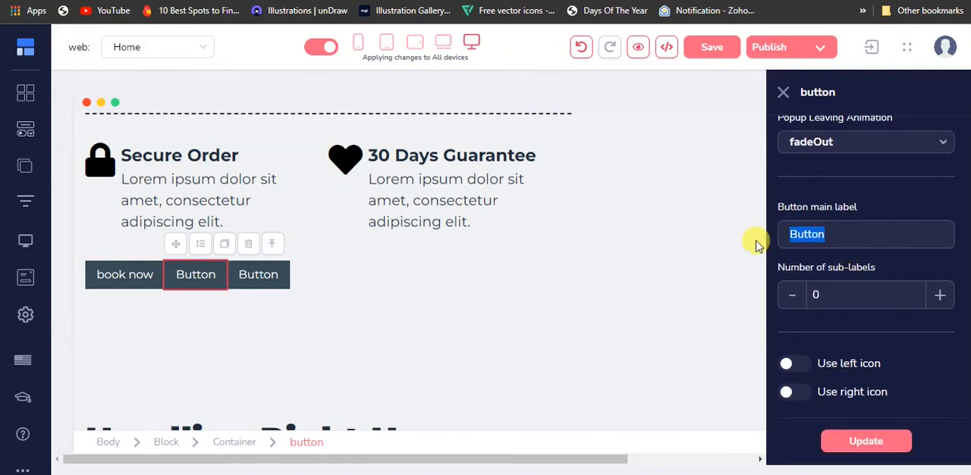
{"action": "type", "text": "pay now"}
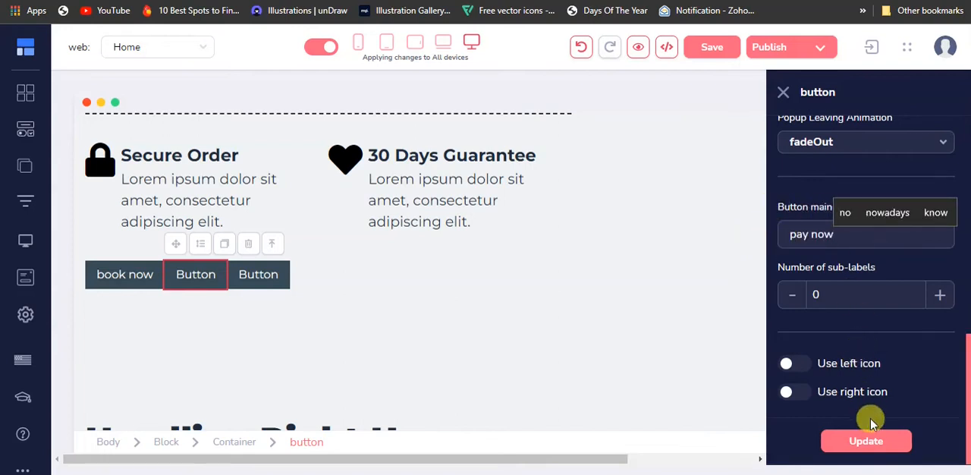
{"action": "left_click", "coordinate": [867, 441]}
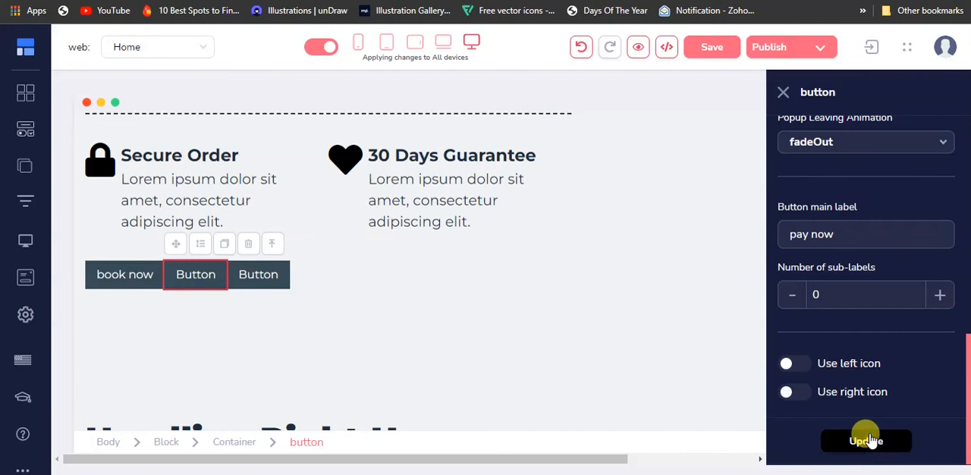
Link the third button to a Quick Pops popup and set its content to URL.
{"action": "left_click", "coordinate": [281, 292]}
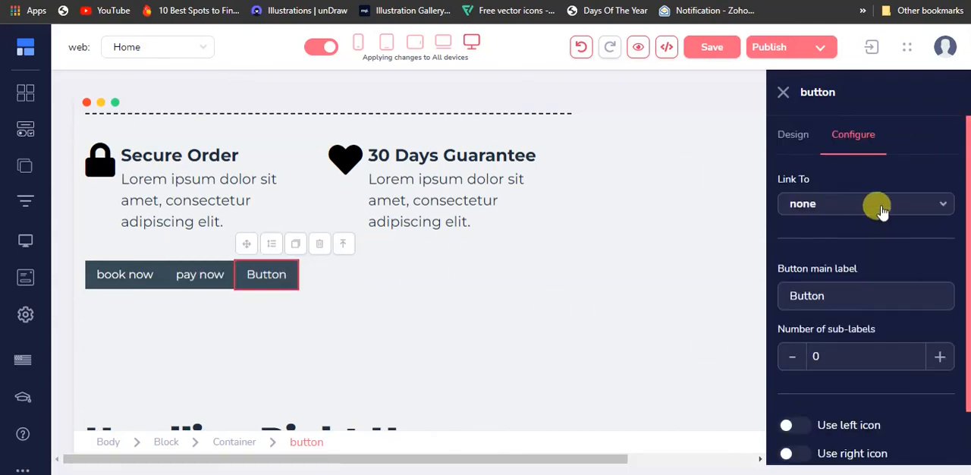
{"action": "left_click", "coordinate": [880, 204]}
{"action": "scroll", "coordinate": [841, 349], "scroll_direction": "down", "scroll_amount": 1}
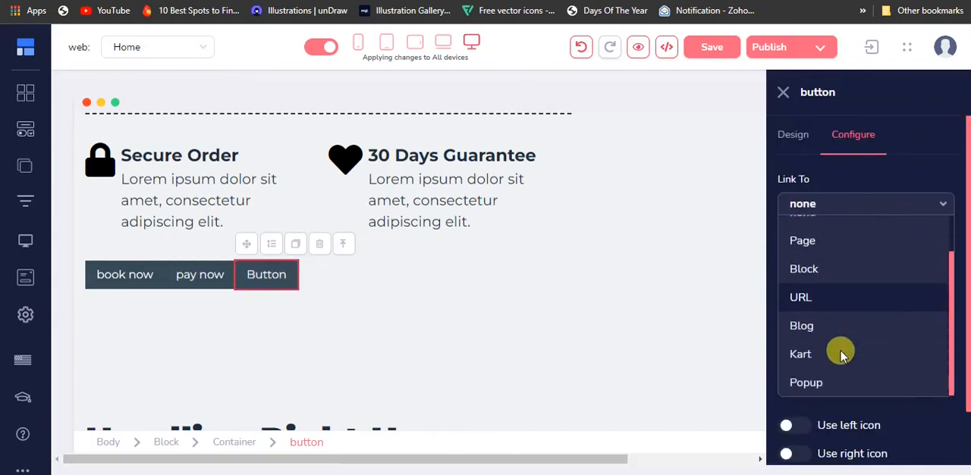
{"action": "left_click", "coordinate": [835, 377]}
{"action": "left_click", "coordinate": [872, 258]}
{"action": "left_click", "coordinate": [856, 342]}
{"action": "scroll", "coordinate": [861, 303], "scroll_direction": "down", "scroll_amount": 3}
{"action": "left_click", "coordinate": [872, 196]}
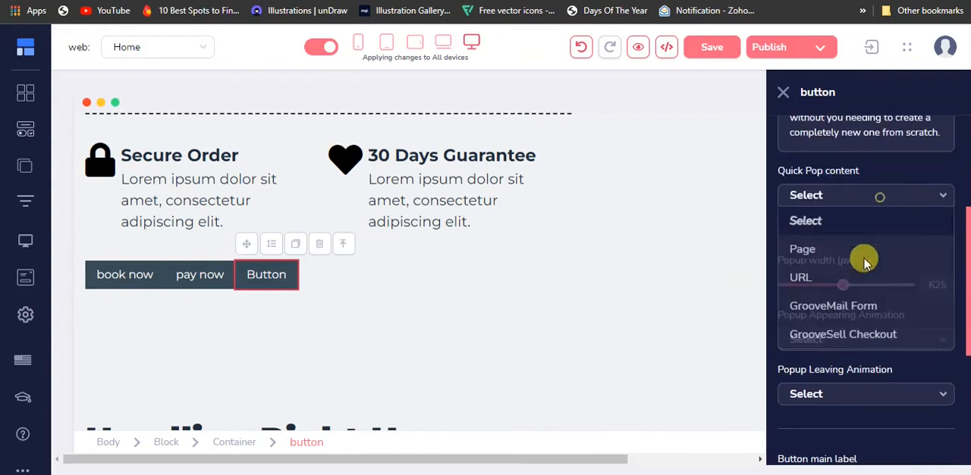
{"action": "left_click", "coordinate": [858, 285]}
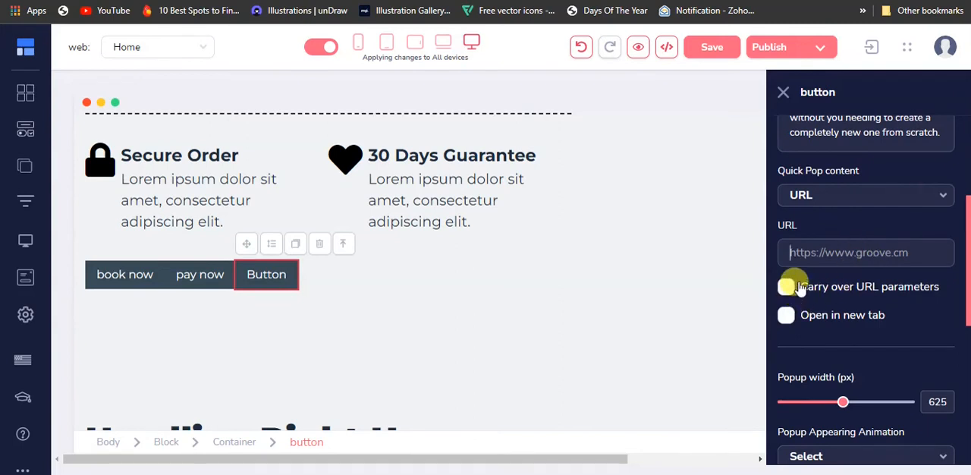
{"action": "key", "text": "super+v"}
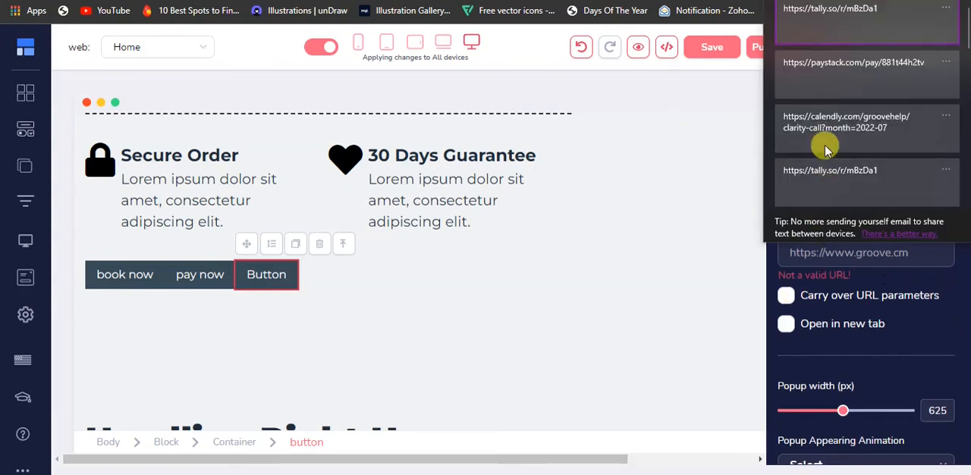
{"action": "left_click", "coordinate": [840, 32]}
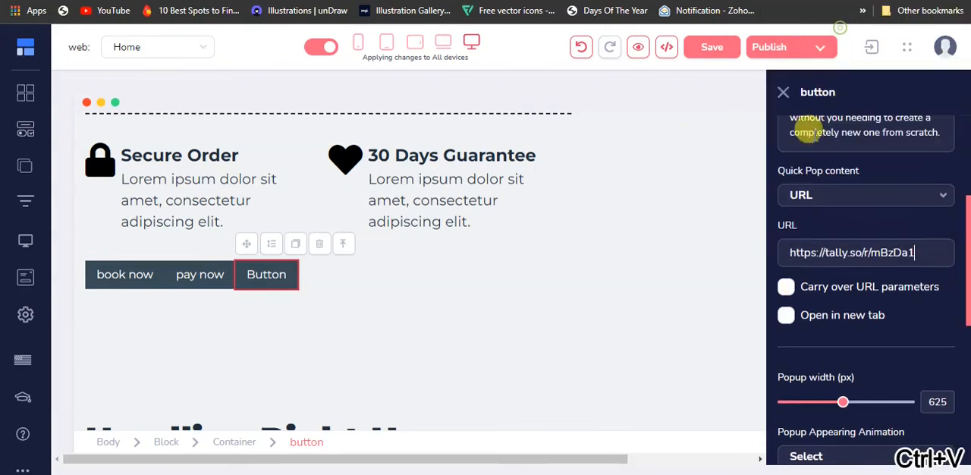
{"action": "left_click", "coordinate": [787, 315]}
Set the third button's popup appearing animation to fadeIn and its leaving animation to fadeOut.
{"action": "scroll", "coordinate": [787, 316], "scroll_direction": "down", "scroll_amount": 3}
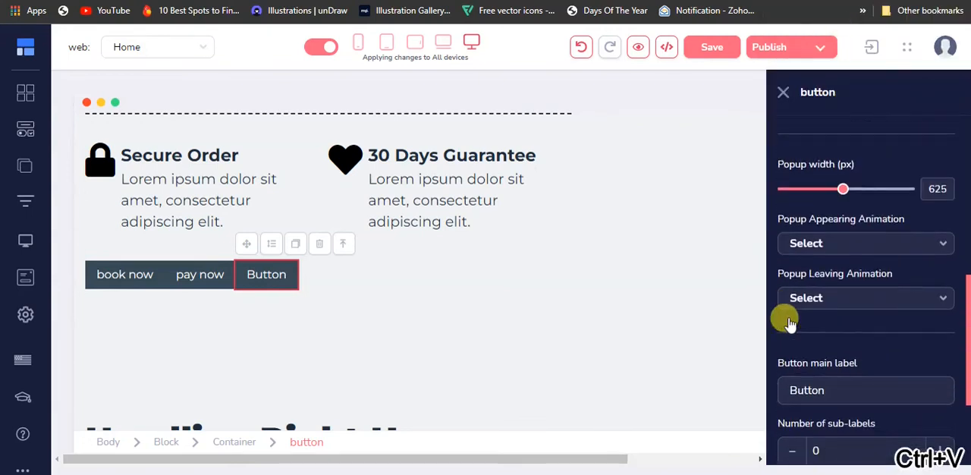
{"action": "left_click", "coordinate": [832, 243]}
{"action": "scroll", "coordinate": [828, 322], "scroll_direction": "down", "scroll_amount": 4}
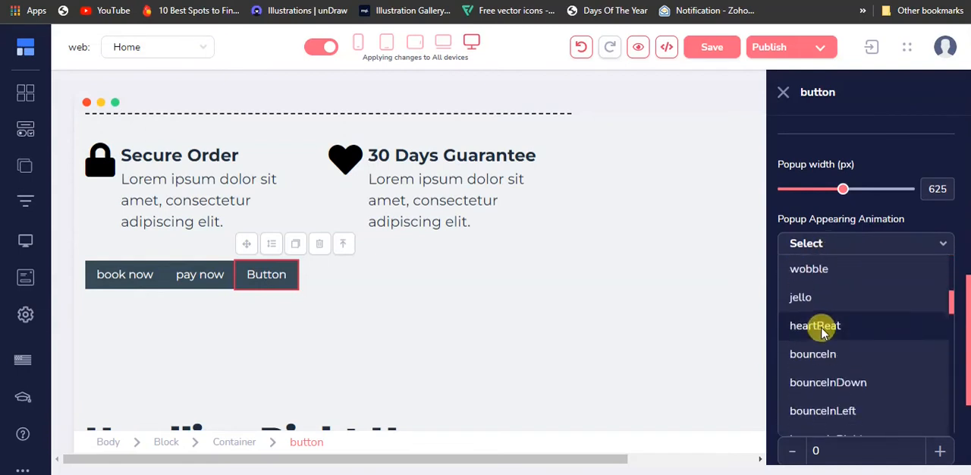
{"action": "scroll", "coordinate": [821, 339], "scroll_direction": "down", "scroll_amount": 3}
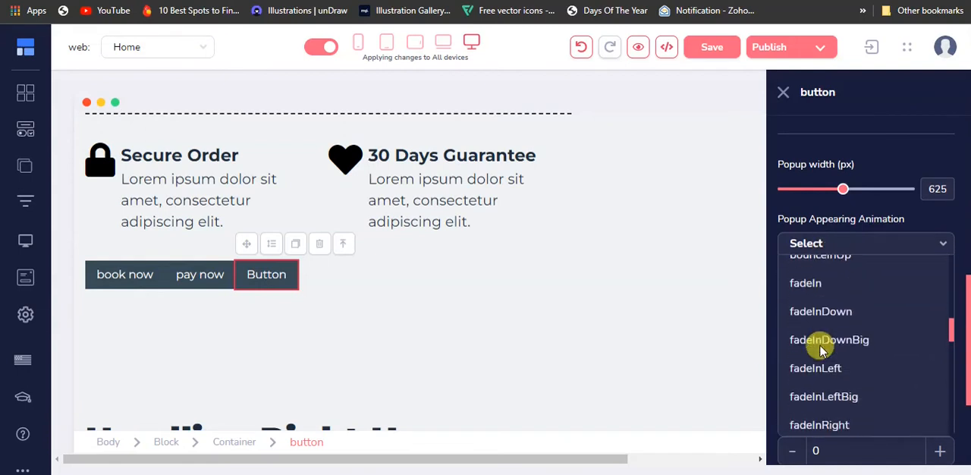
{"action": "left_click", "coordinate": [845, 291]}
{"action": "left_click", "coordinate": [842, 299]}
{"action": "scroll", "coordinate": [836, 352], "scroll_direction": "down", "scroll_amount": 5}
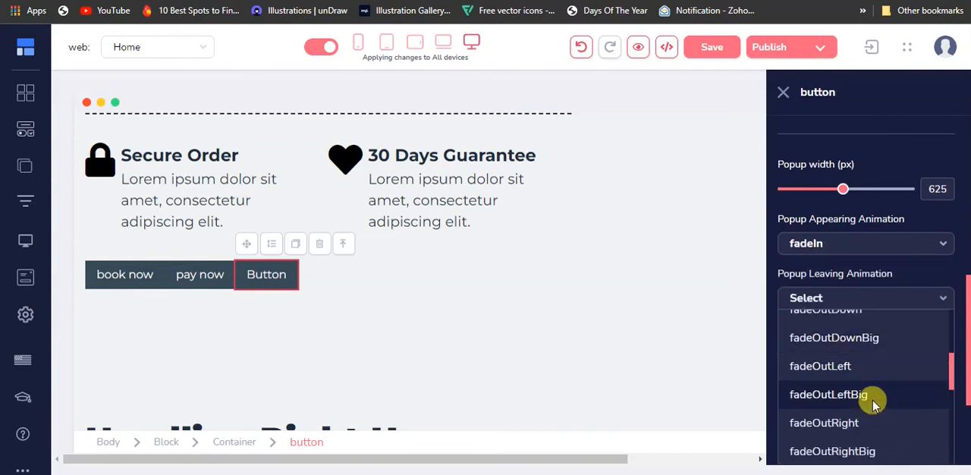
{"action": "scroll", "coordinate": [870, 399], "scroll_direction": "down", "scroll_amount": 8}
{"action": "scroll", "coordinate": [842, 404], "scroll_direction": "up", "scroll_amount": 5}
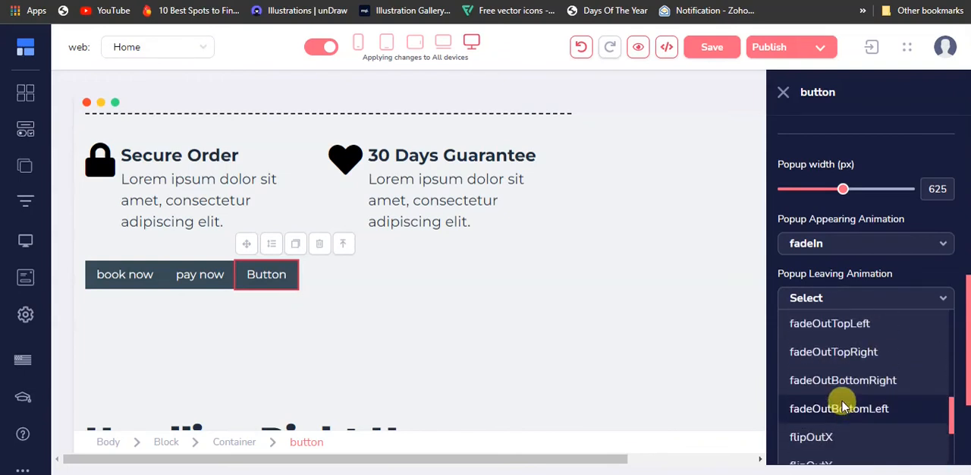
{"action": "scroll", "coordinate": [846, 387], "scroll_direction": "up", "scroll_amount": 5}
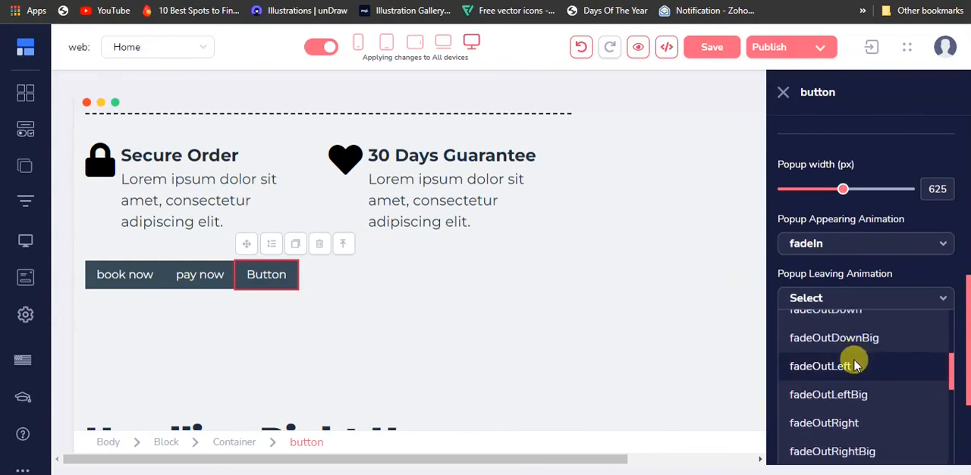
{"action": "scroll", "coordinate": [855, 362], "scroll_direction": "up", "scroll_amount": 2}
{"action": "left_click", "coordinate": [855, 353]}
Change the third button's main label to "fill this" and apply the update.
{"action": "scroll", "coordinate": [856, 364], "scroll_direction": "down", "scroll_amount": 1}
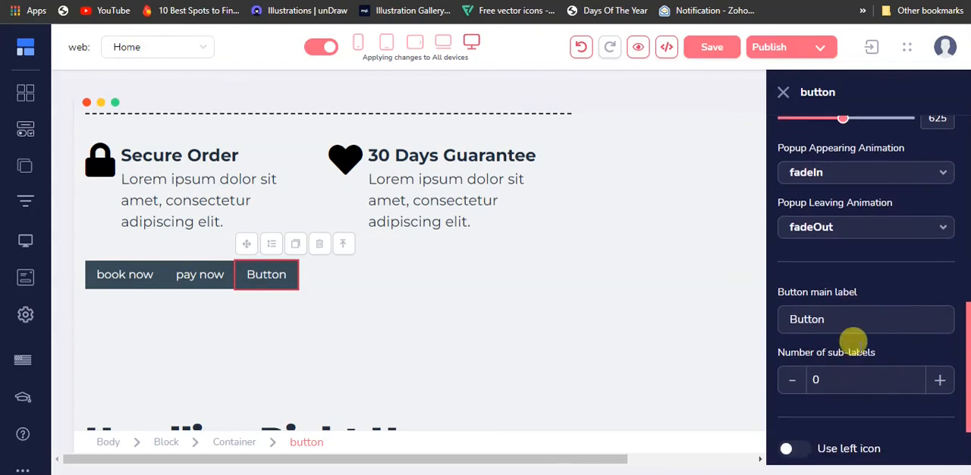
{"action": "left_click_drag", "start_coordinate": [827, 316], "coordinate": [774, 317]}
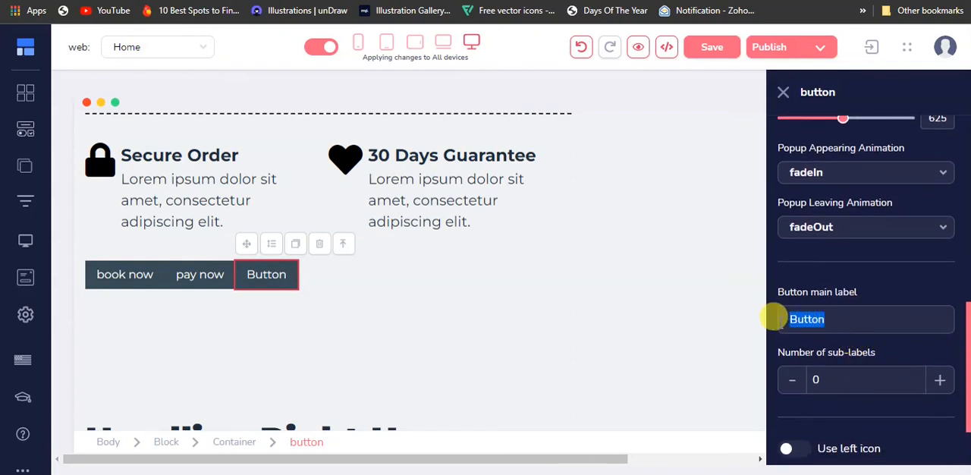
{"action": "type", "text": "fill this"}
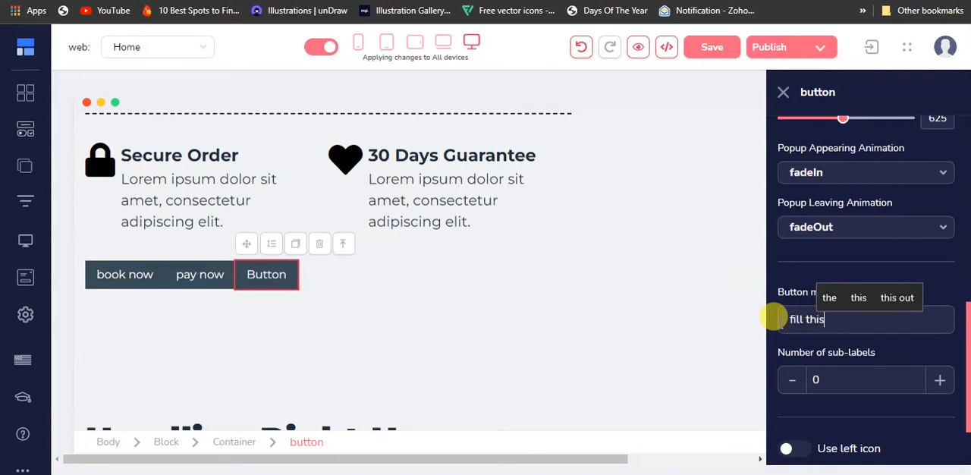
{"action": "scroll", "coordinate": [797, 364], "scroll_direction": "down", "scroll_amount": 1}
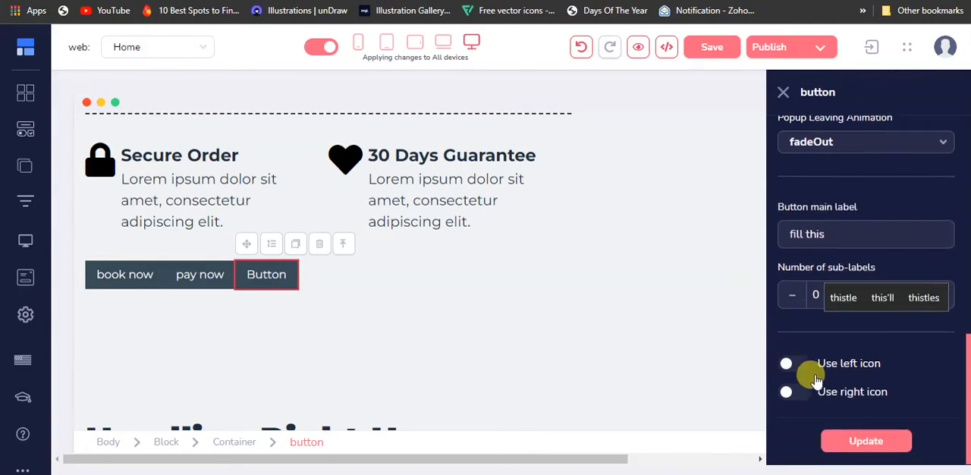
{"action": "left_click", "coordinate": [838, 440]}
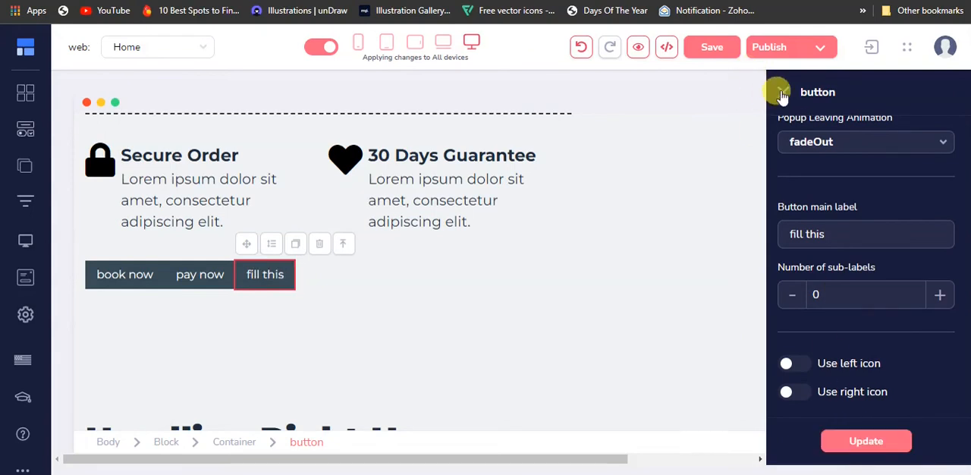
Delete the container with the "Headline Right Here" text below the three buttons and confirm the removal.
{"action": "left_click", "coordinate": [780, 93]}
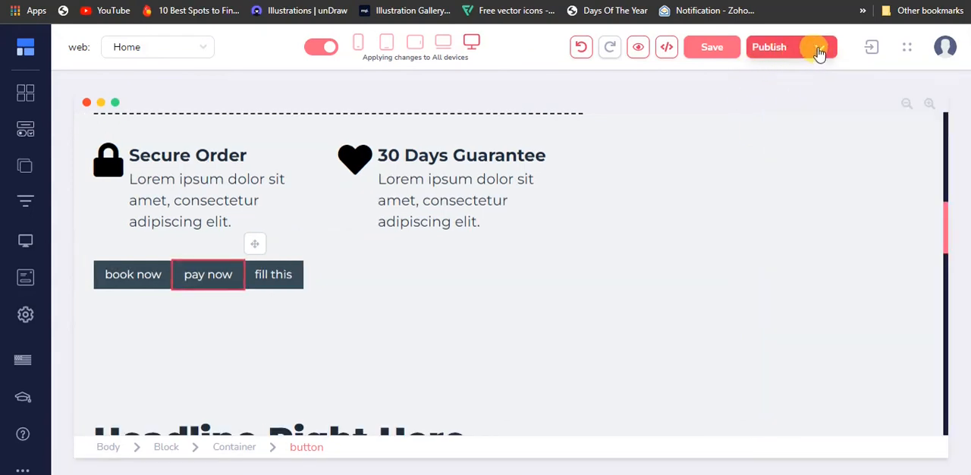
{"action": "scroll", "coordinate": [785, 104], "scroll_direction": "down", "scroll_amount": 3}
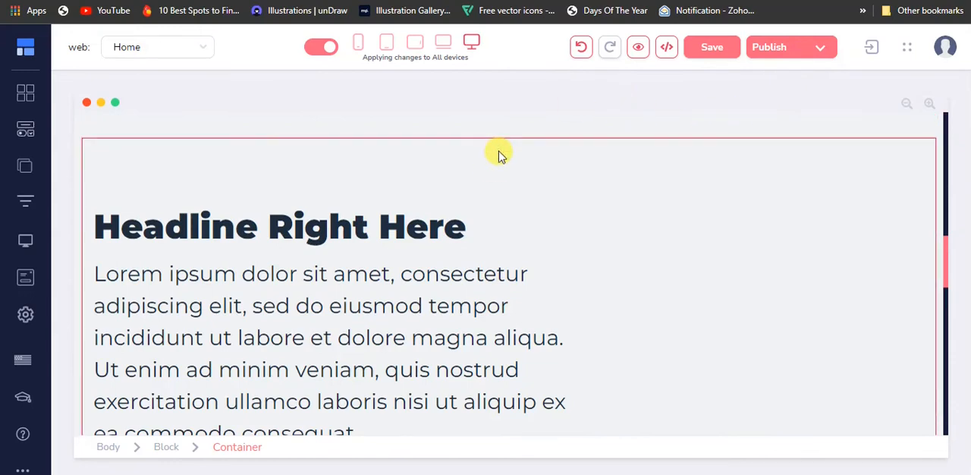
{"action": "left_click", "coordinate": [207, 186]}
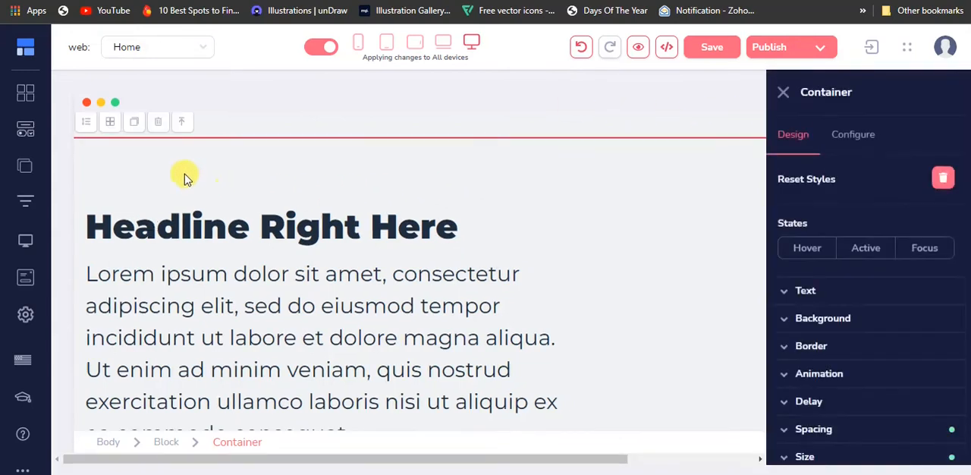
{"action": "left_click", "coordinate": [158, 122]}
{"action": "left_click", "coordinate": [543, 278]}
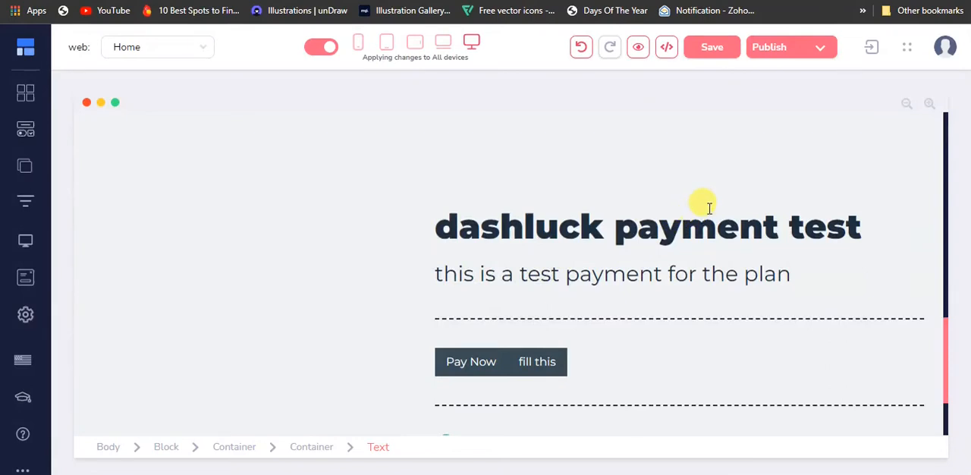
{"action": "left_click", "coordinate": [135, 152]}
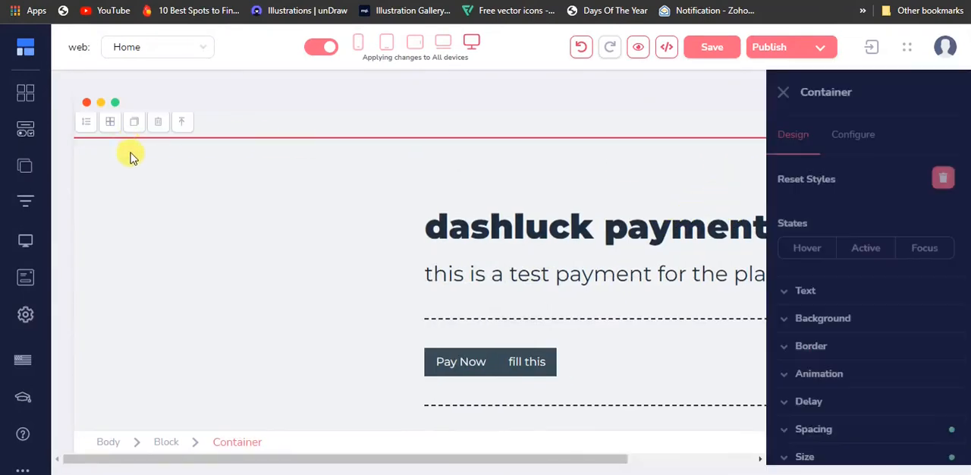
{"action": "left_click", "coordinate": [157, 122]}
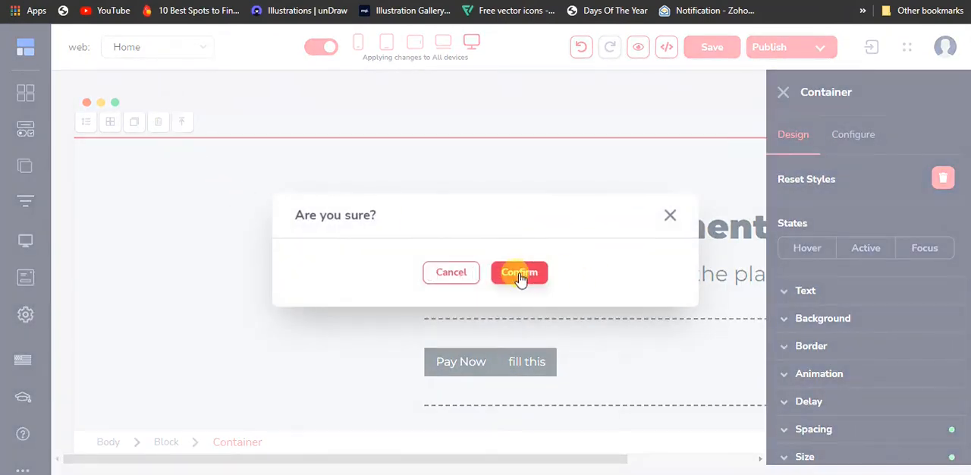
{"action": "left_click", "coordinate": [669, 215]}
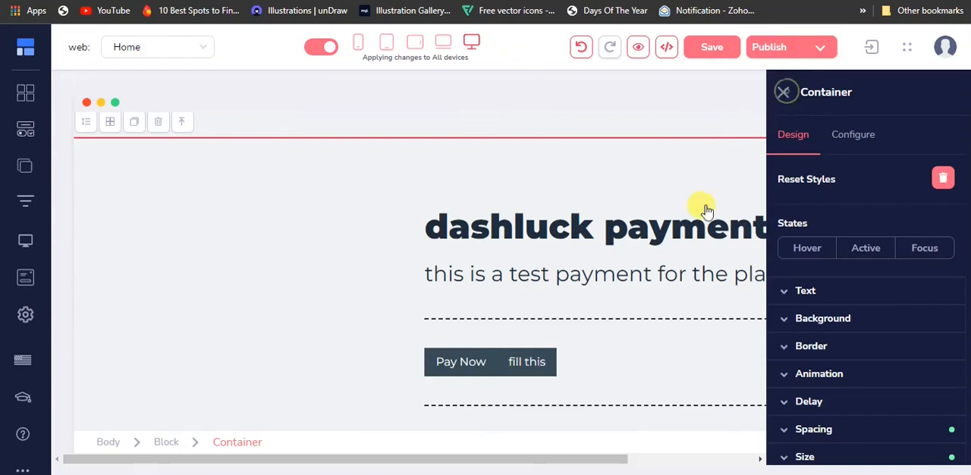
{"action": "left_click", "coordinate": [784, 94]}
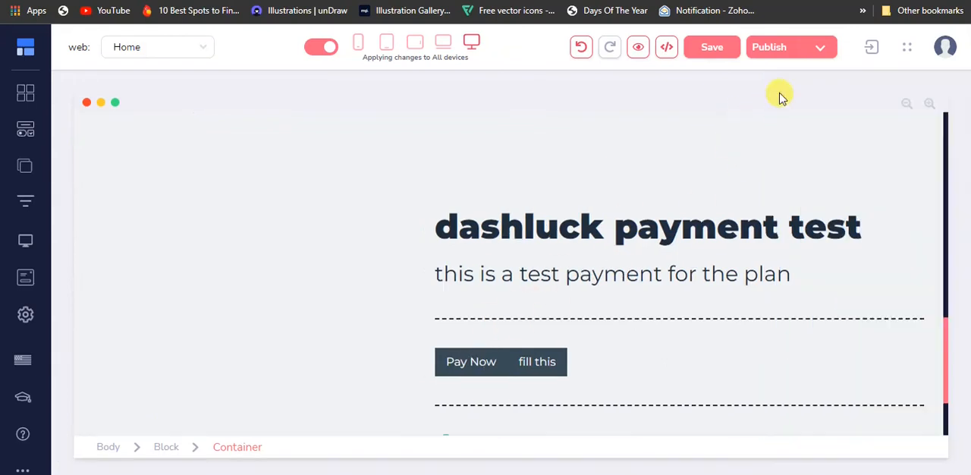
Delete the whole block that holds the "dashluck payment test" section and confirm the removal.
{"action": "left_click", "coordinate": [163, 449]}
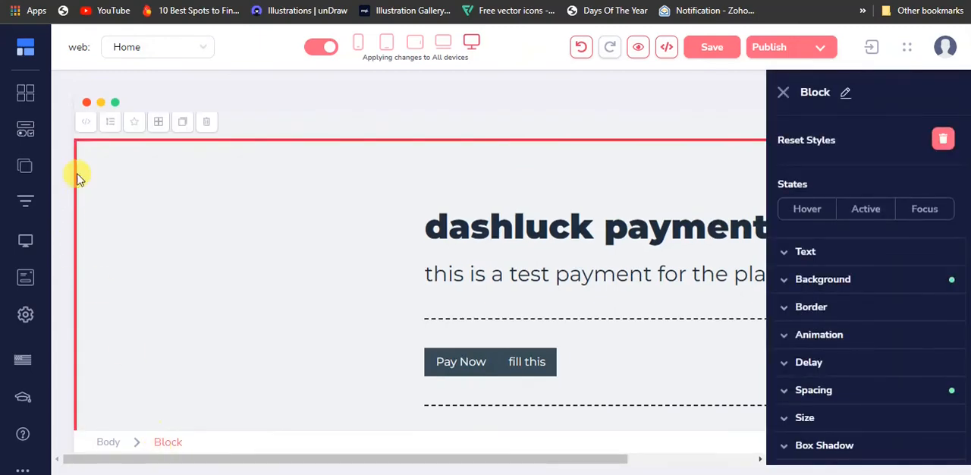
{"action": "left_click", "coordinate": [213, 122]}
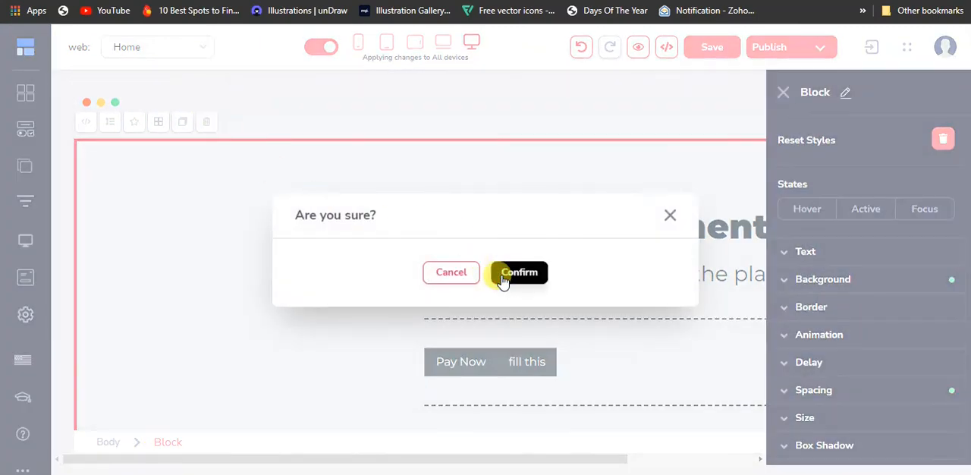
{"action": "left_click", "coordinate": [503, 274]}
Publish the website to the GroovePages subdomain under the folder payit and dismiss the notification.
{"action": "scroll", "coordinate": [524, 315], "scroll_direction": "up", "scroll_amount": 5}
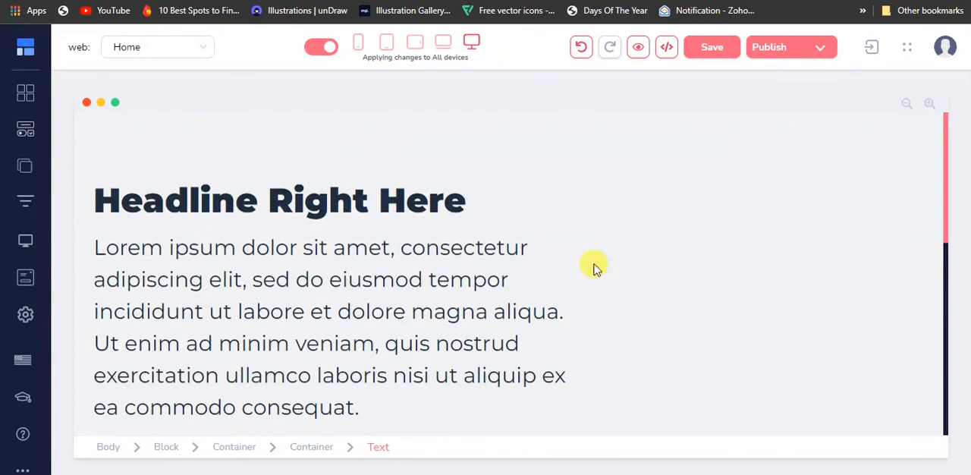
{"action": "left_click", "coordinate": [819, 50]}
{"action": "mouse_move", "coordinate": [803, 393]}
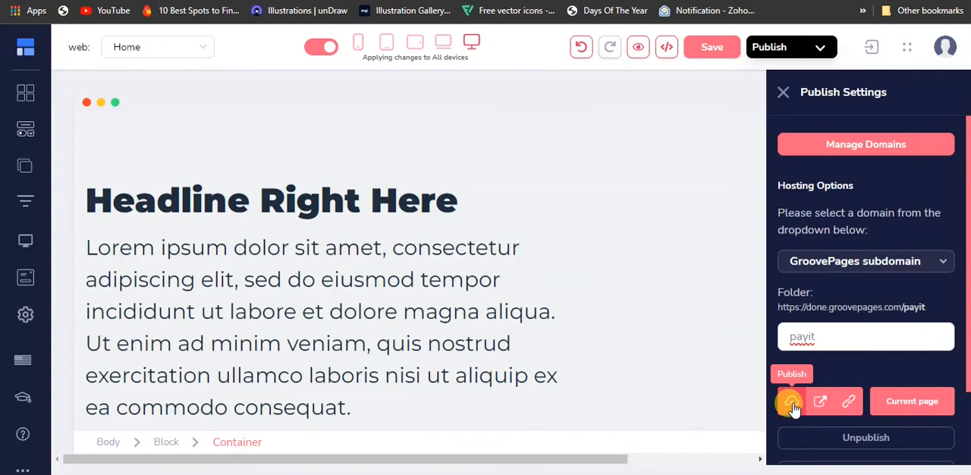
{"action": "left_click", "coordinate": [791, 406]}
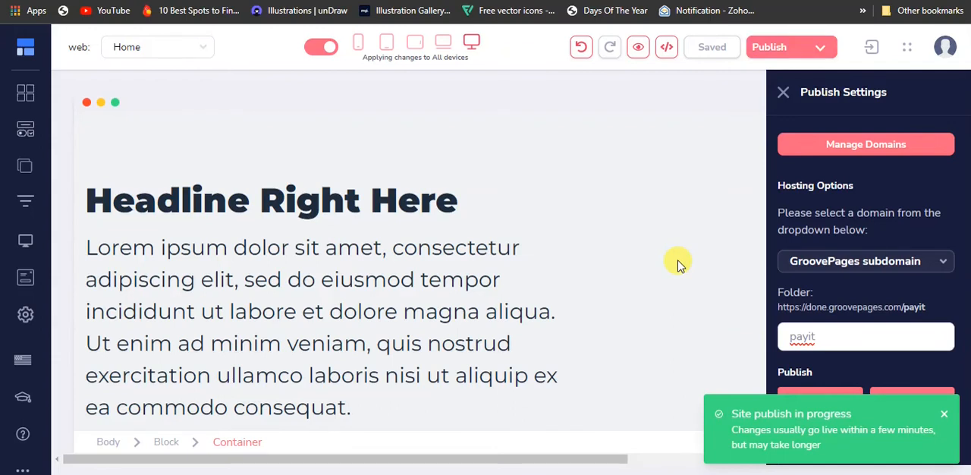
{"action": "left_click", "coordinate": [942, 415]}
Open the published payit page and check that its button row shows the updated buttons.
{"action": "left_click", "coordinate": [815, 399]}
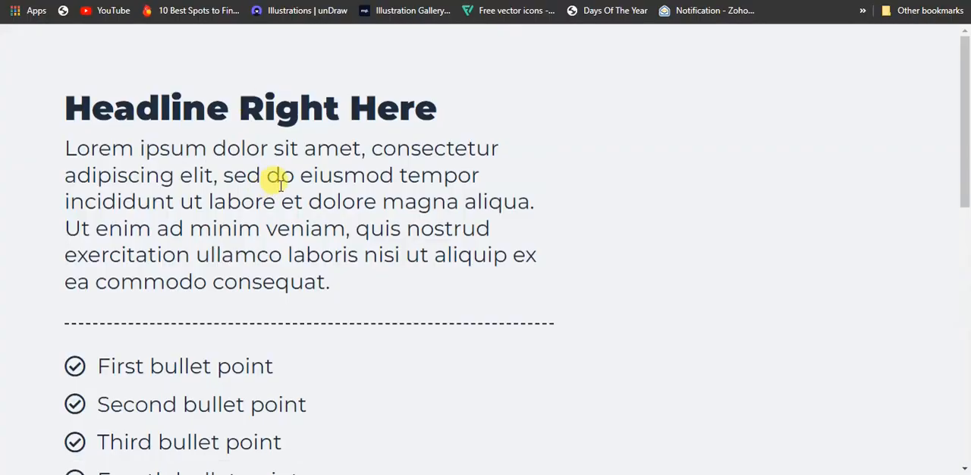
{"action": "scroll", "coordinate": [281, 189], "scroll_direction": "down", "scroll_amount": 5}
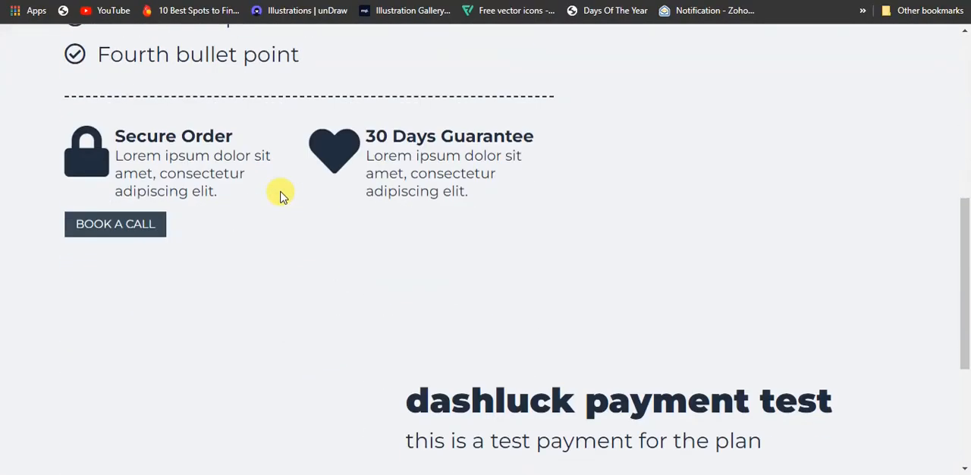
{"action": "scroll", "coordinate": [280, 196], "scroll_direction": "up", "scroll_amount": 3}
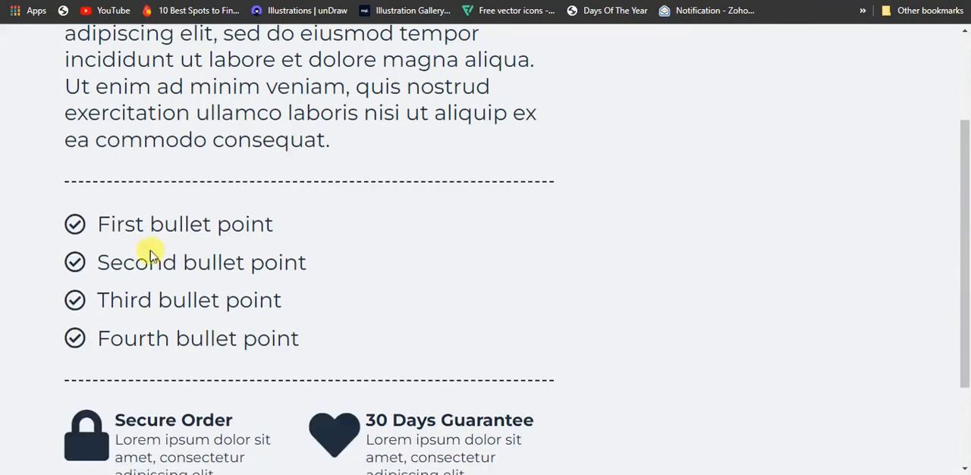
{"action": "scroll", "coordinate": [152, 277], "scroll_direction": "down", "scroll_amount": 2}
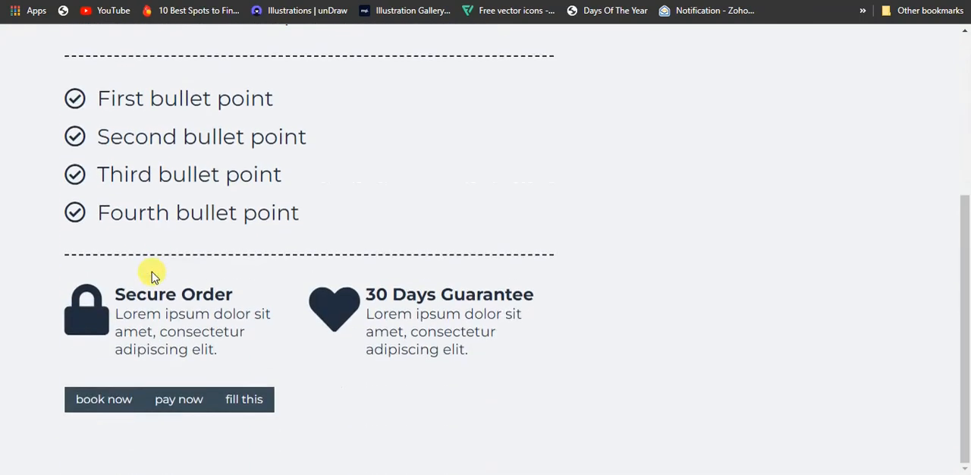
Test the book now and pay now buttons on the live page, viewing and closing each popup.
{"action": "left_click", "coordinate": [122, 405]}
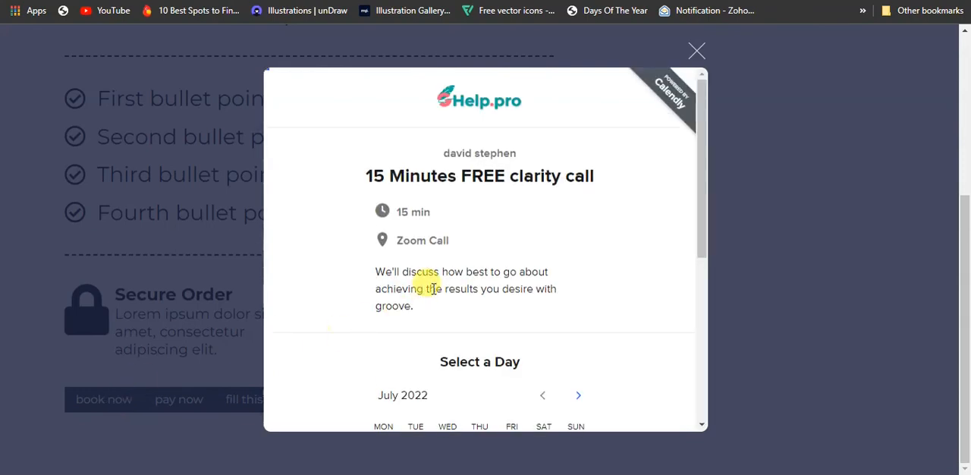
{"action": "scroll", "coordinate": [440, 282], "scroll_direction": "down", "scroll_amount": 4}
{"action": "left_click", "coordinate": [695, 51]}
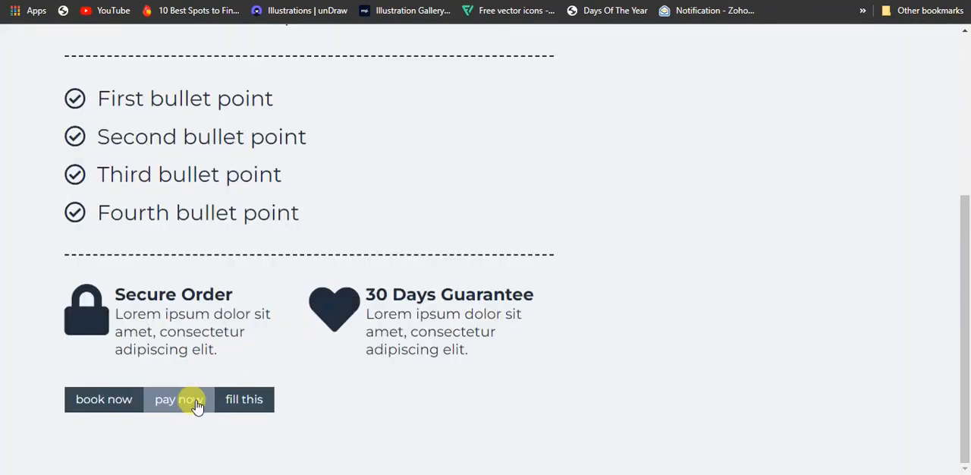
{"action": "left_click", "coordinate": [197, 406]}
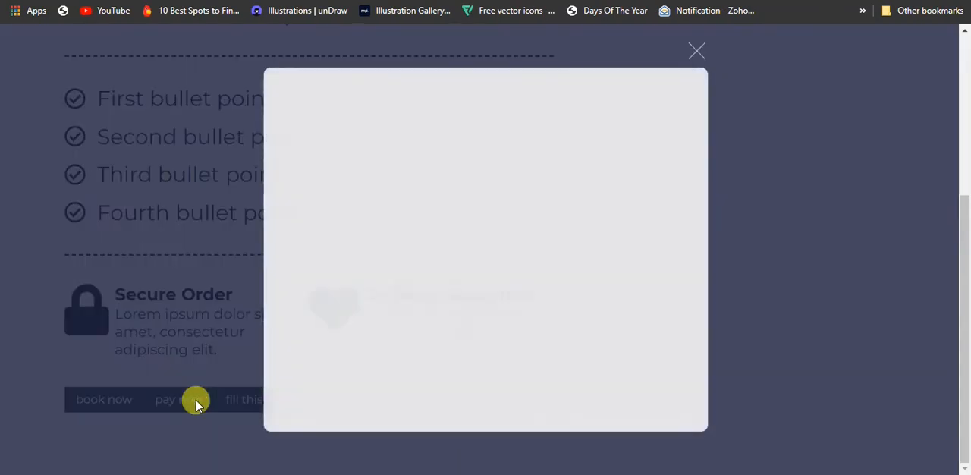
{"action": "left_click", "coordinate": [698, 47]}
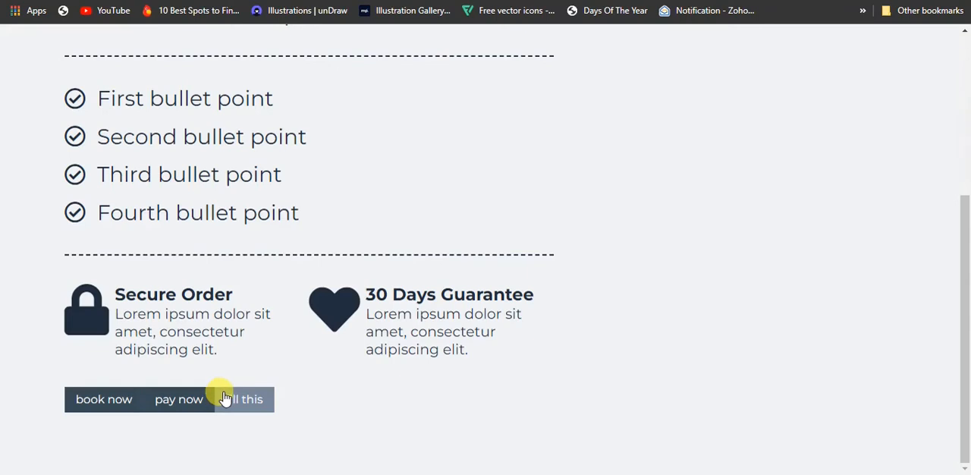
Open the fill this popup, choose "Too expensive" in the churn survey and answer the product improvement question with "yes".
{"action": "left_click", "coordinate": [225, 399]}
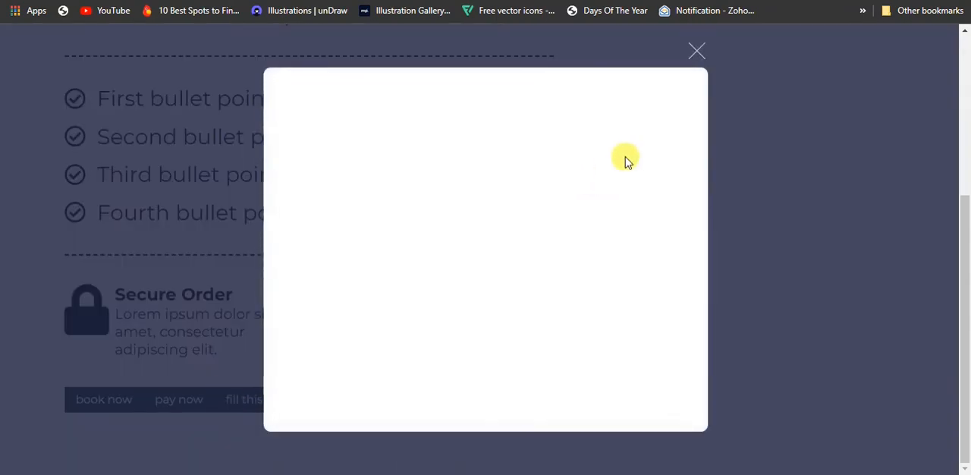
{"action": "key", "text": "b"}
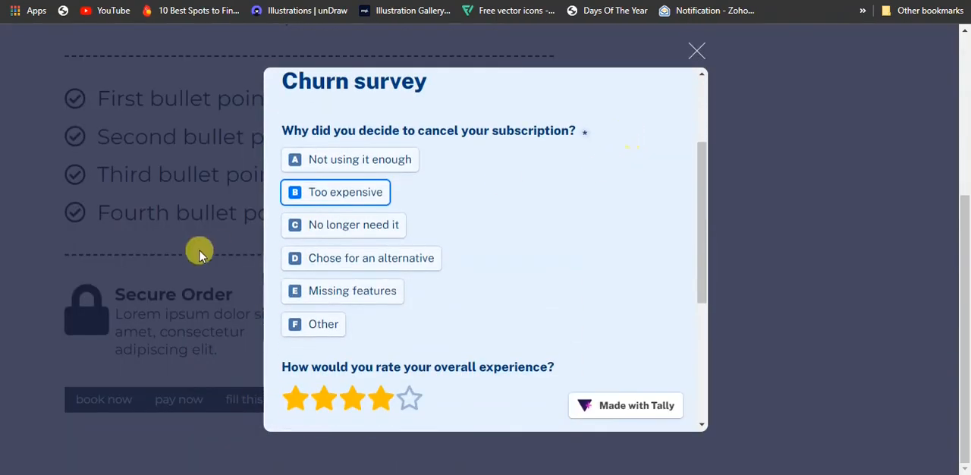
{"action": "scroll", "coordinate": [385, 248], "scroll_direction": "down", "scroll_amount": 3}
{"action": "left_click", "coordinate": [404, 231]}
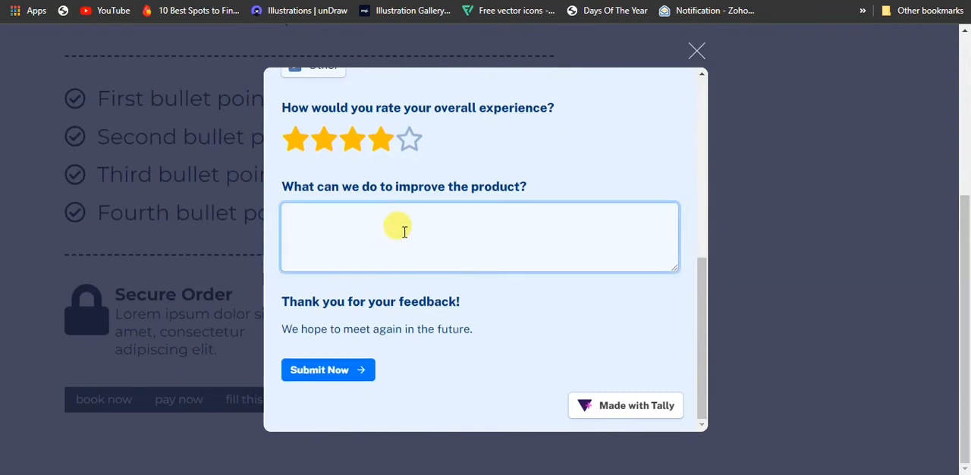
{"action": "type", "text": "i"}
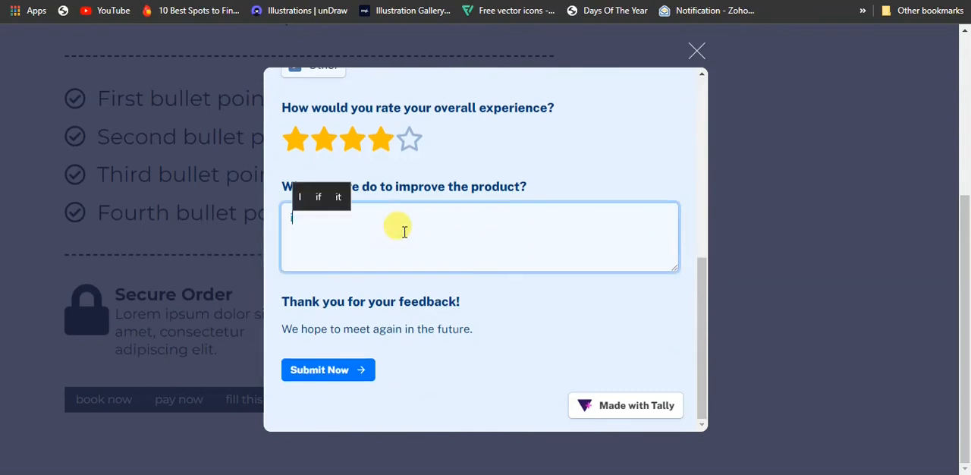
{"action": "key", "text": "BackSpace"}
{"action": "type", "text": "yes"}
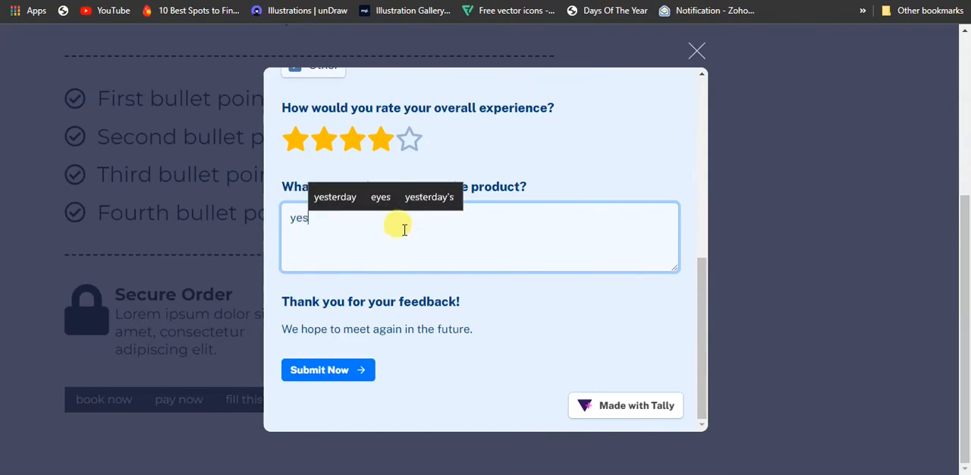
Review and submit the churn survey, and return from the redirected site to the published page.
{"action": "left_click", "coordinate": [339, 371]}
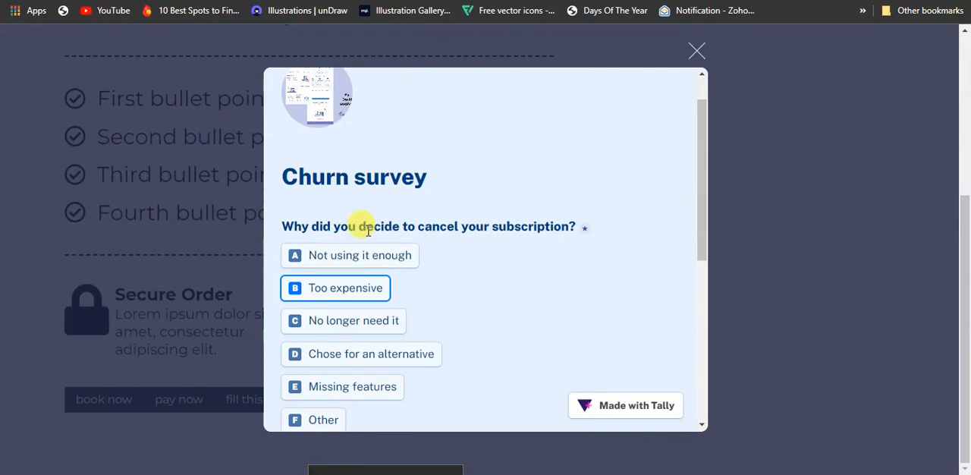
{"action": "scroll", "coordinate": [368, 232], "scroll_direction": "up", "scroll_amount": 1}
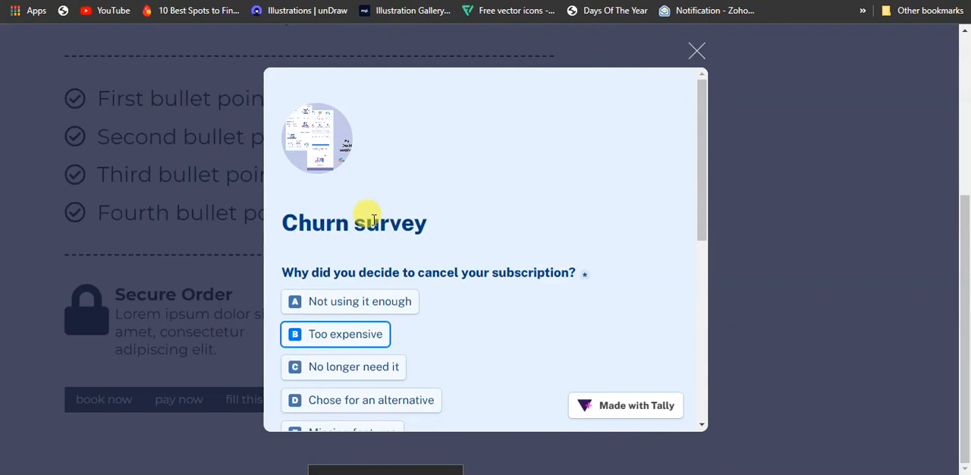
{"action": "scroll", "coordinate": [361, 217], "scroll_direction": "down", "scroll_amount": 3}
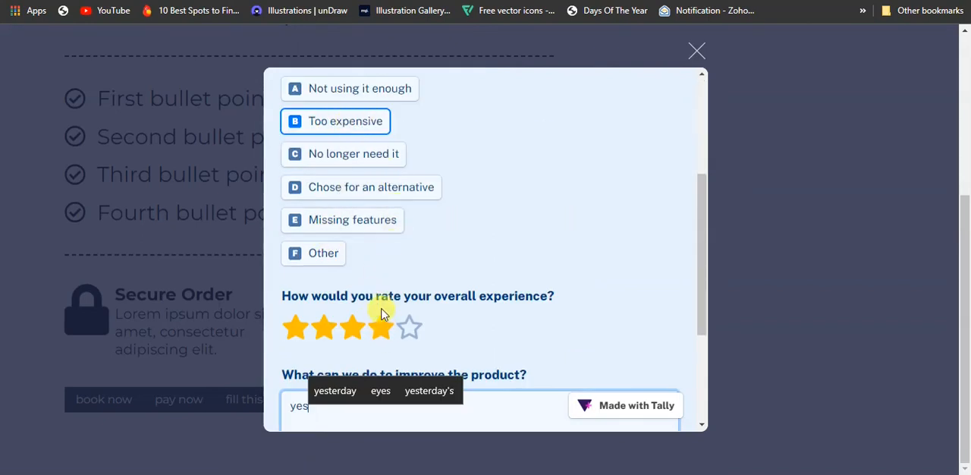
{"action": "scroll", "coordinate": [375, 296], "scroll_direction": "down", "scroll_amount": 3}
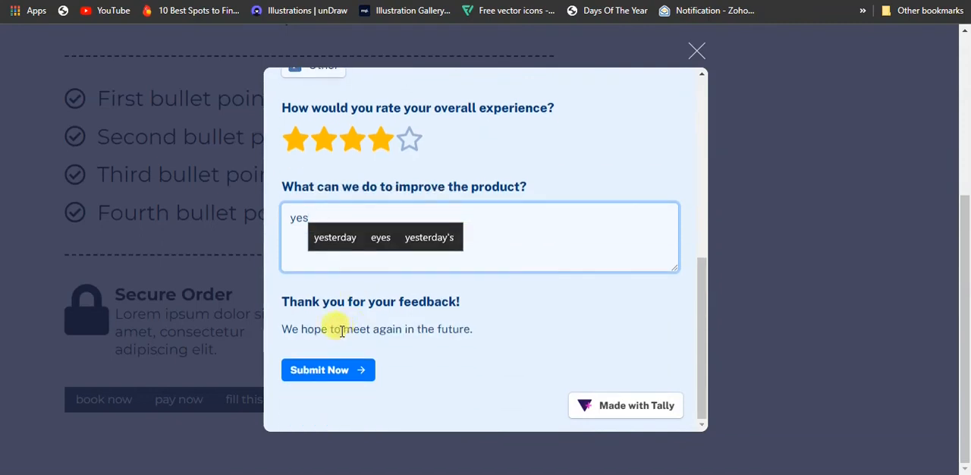
{"action": "left_click", "coordinate": [354, 370]}
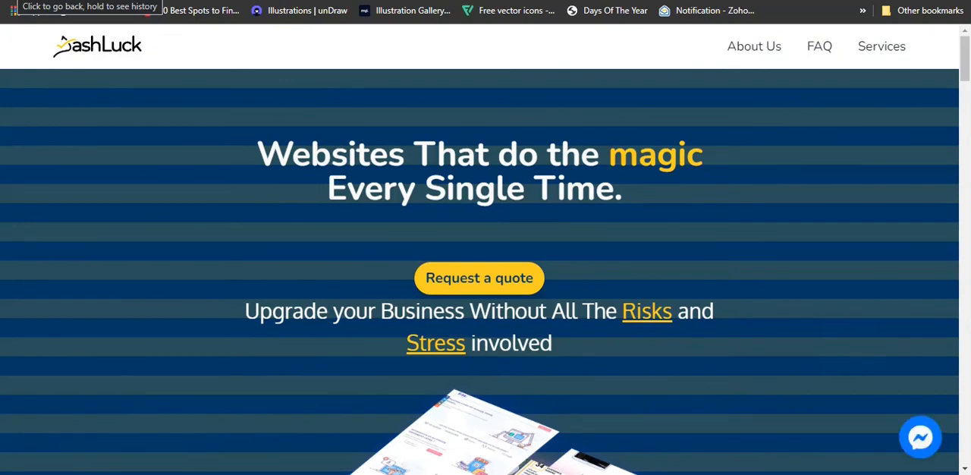
{"action": "left_click", "coordinate": [13, 9]}
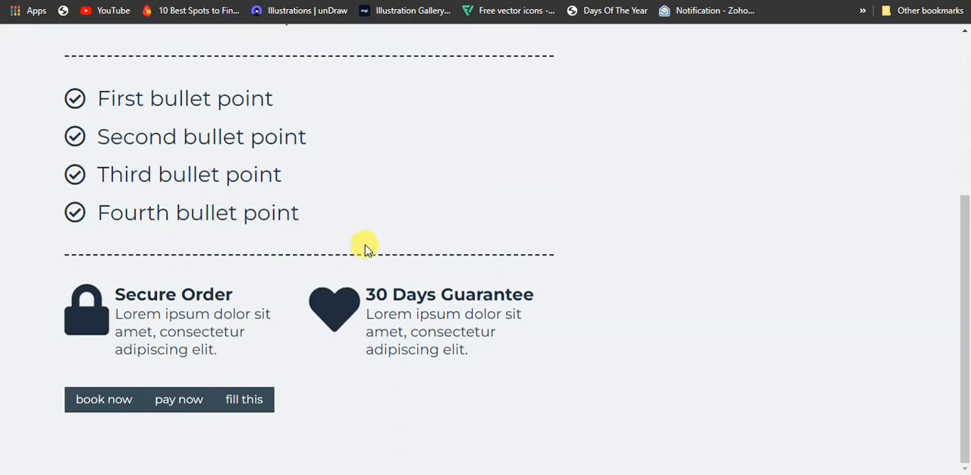
{"action": "scroll", "coordinate": [370, 251], "scroll_direction": "up", "scroll_amount": 4}
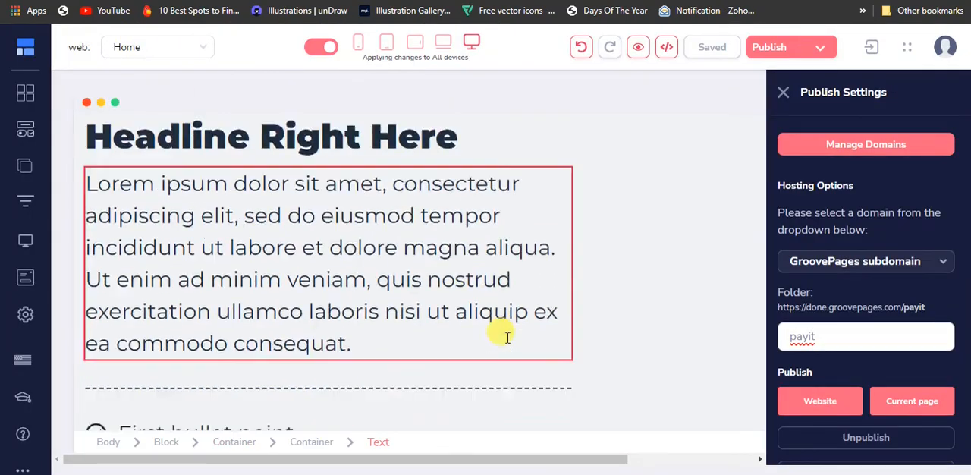
{"action": "scroll", "coordinate": [501, 334], "scroll_direction": "down", "scroll_amount": 3}
{"action": "scroll", "coordinate": [506, 336], "scroll_direction": "down", "scroll_amount": 2}
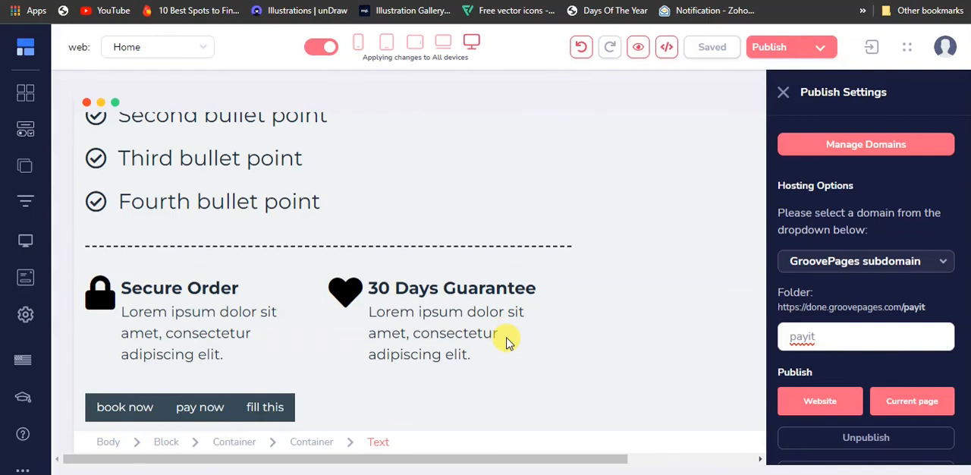
{"action": "scroll", "coordinate": [505, 339], "scroll_direction": "down", "scroll_amount": 1}
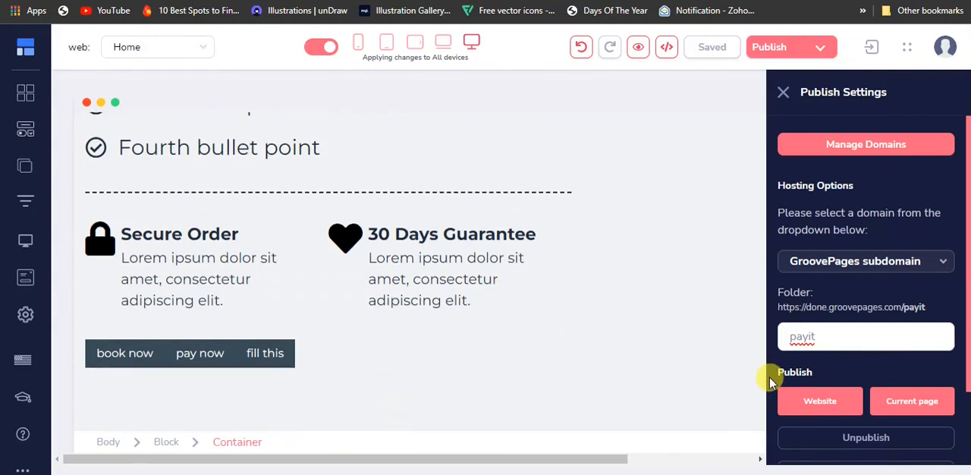
{"action": "scroll", "coordinate": [781, 380], "scroll_direction": "down", "scroll_amount": 1}
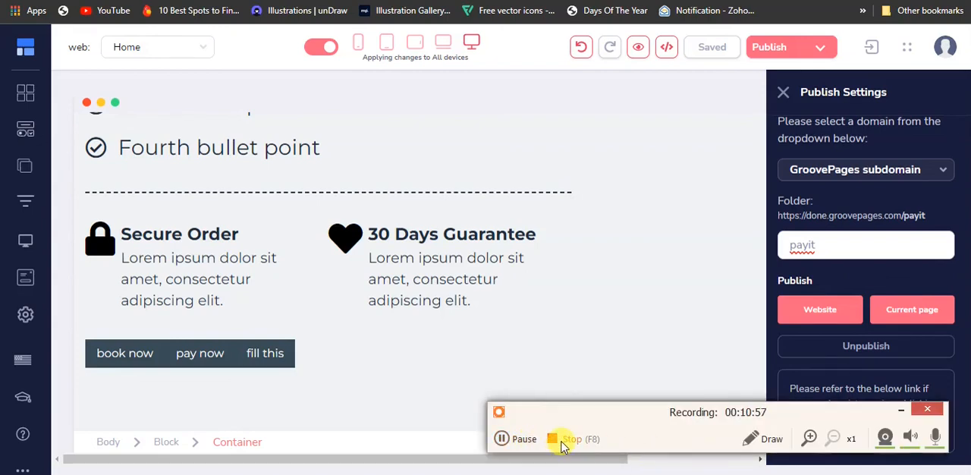
{"action": "left_click", "coordinate": [562, 446]}
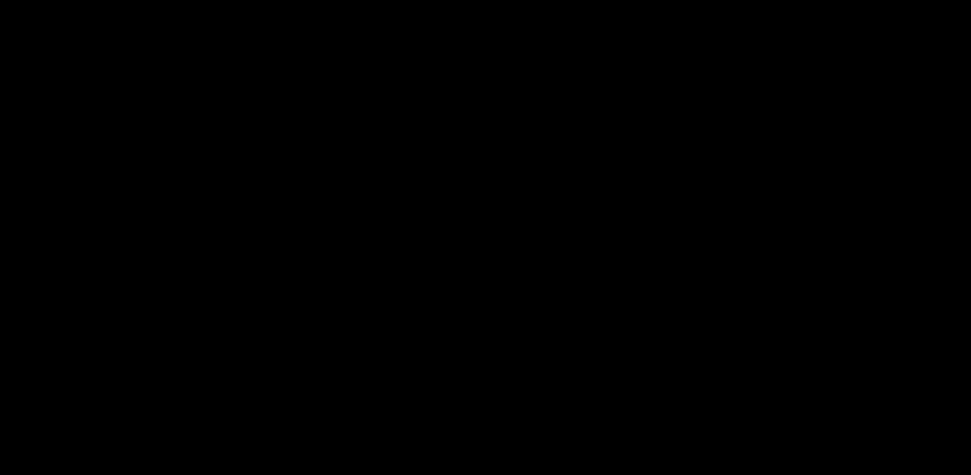